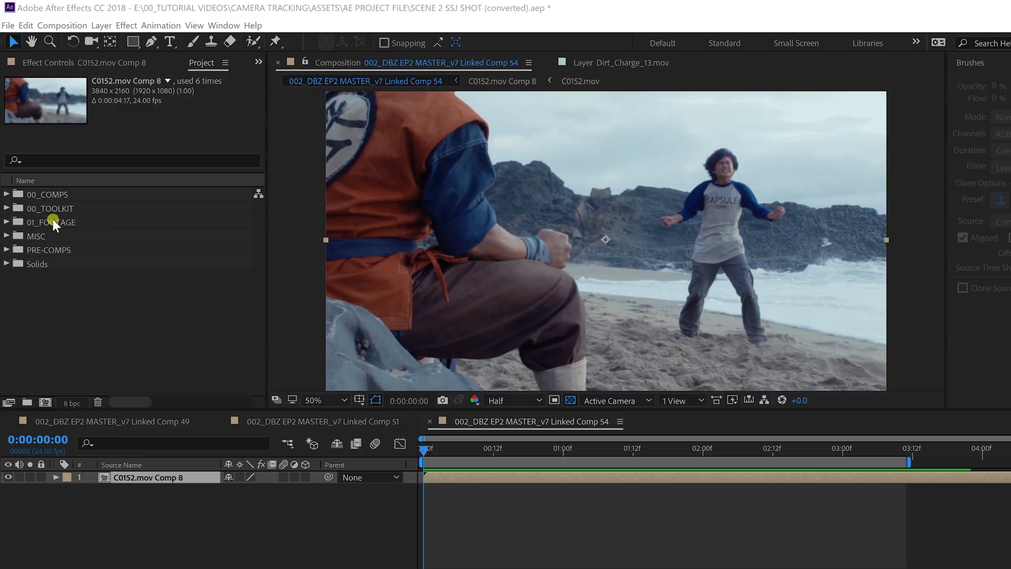
Step: Expand the 00_TOOLKIT and 03_PARTICLES folders and preview the beach shot
click(7, 207)
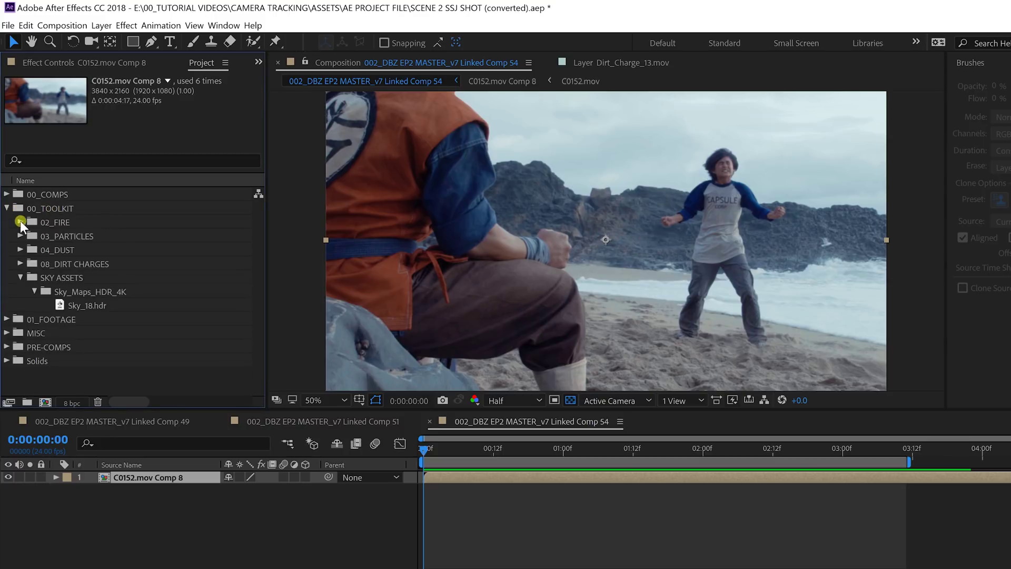
click(18, 236)
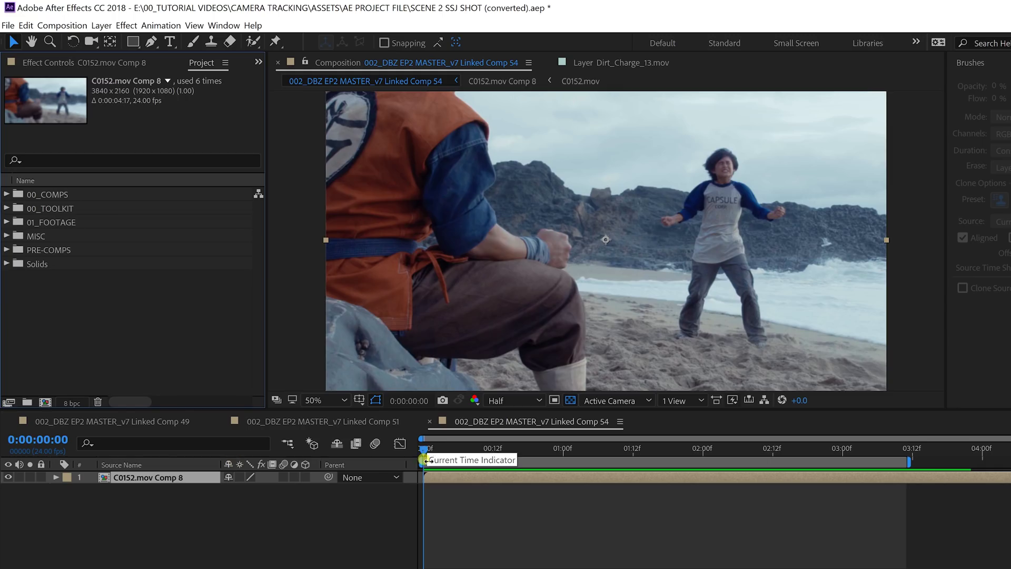
click(444, 521)
key(space)
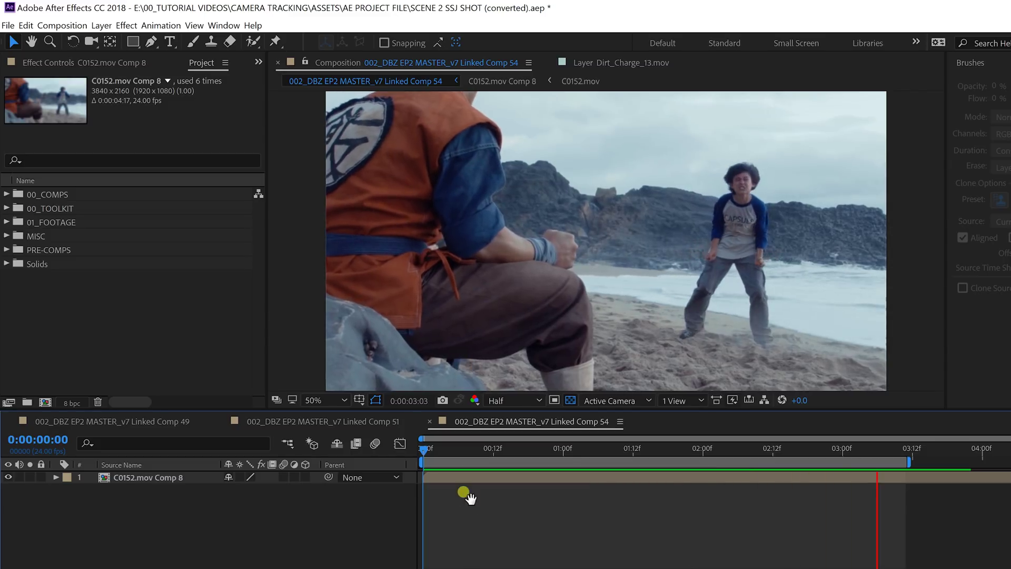
drag(463, 447, 380, 456)
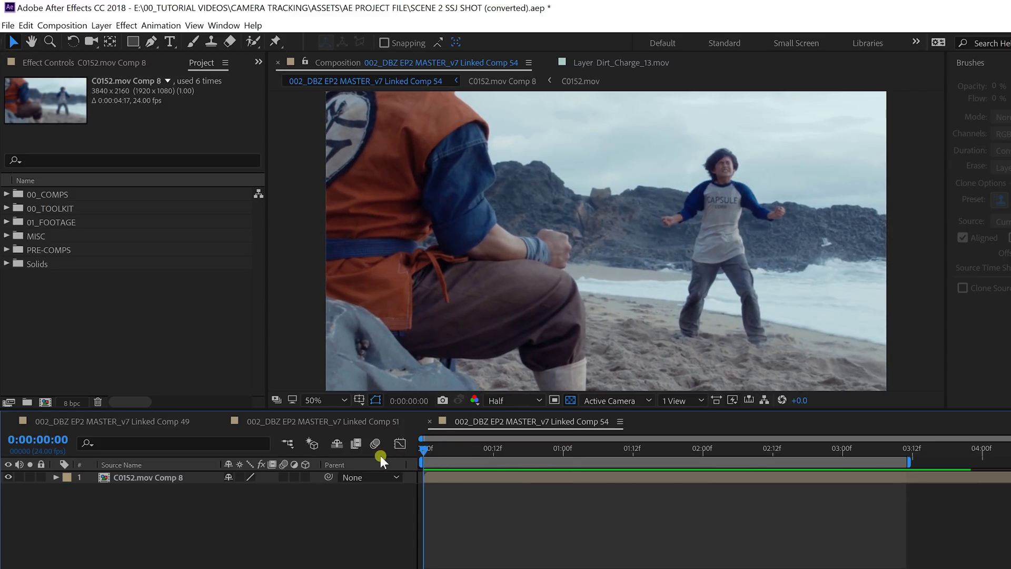
Step: Duplicate the C0152.mov Comp 8 layer, hide the lower copy, and scrub to about 0:00:02:19
click(193, 478)
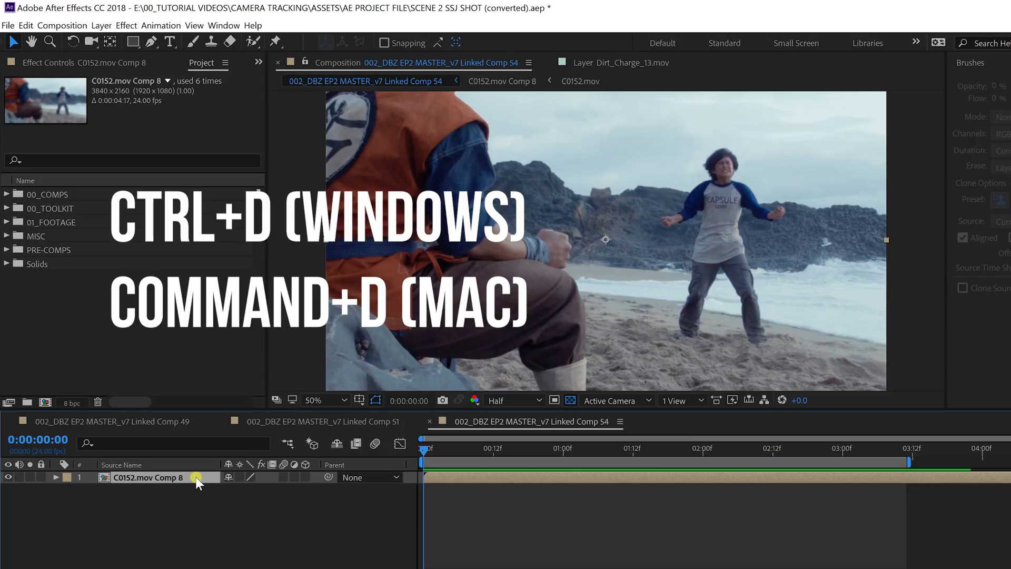
key(ctrl+d)
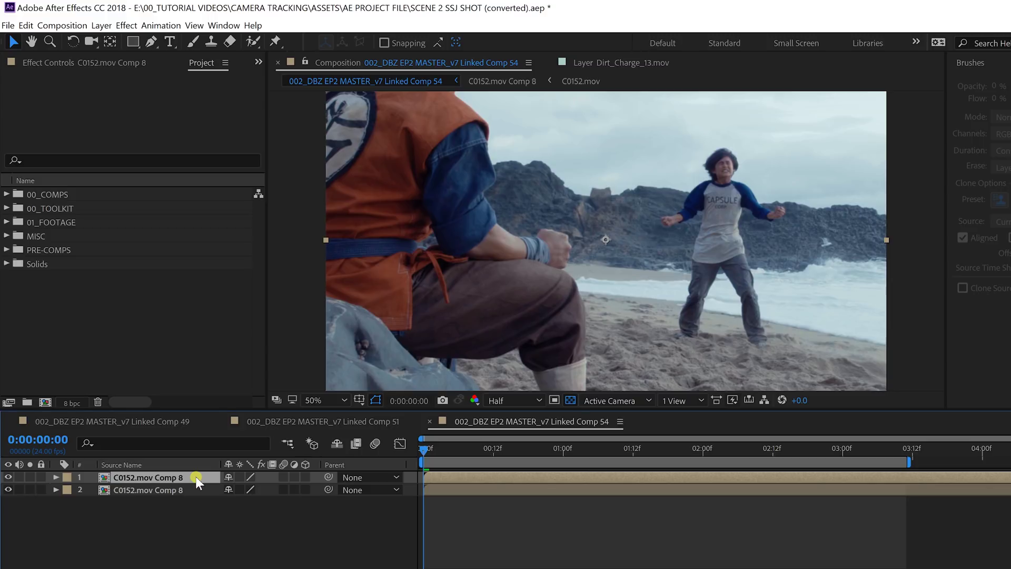
click(10, 489)
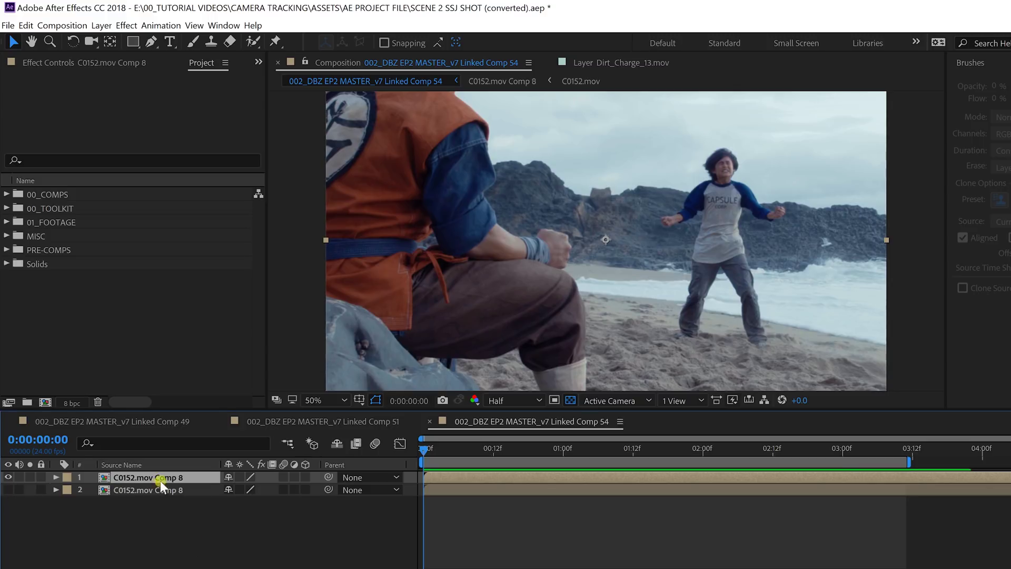
right_click(133, 481)
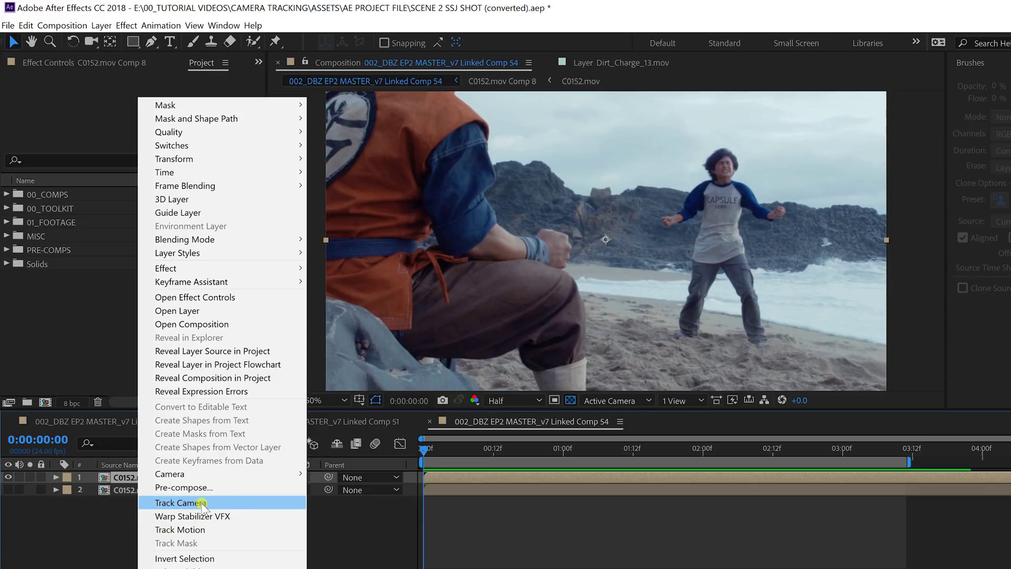
click(109, 484)
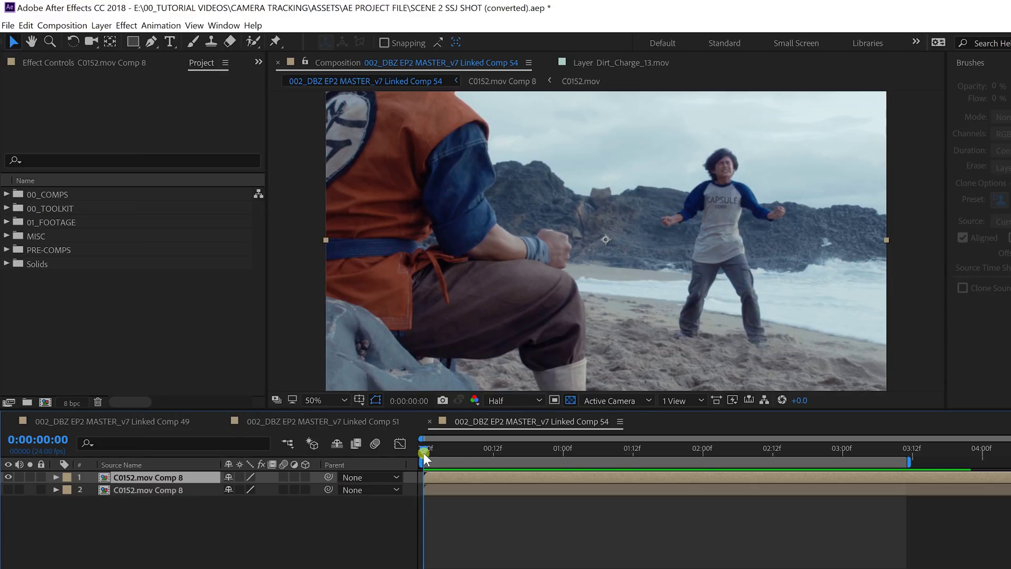
drag(427, 451, 857, 496)
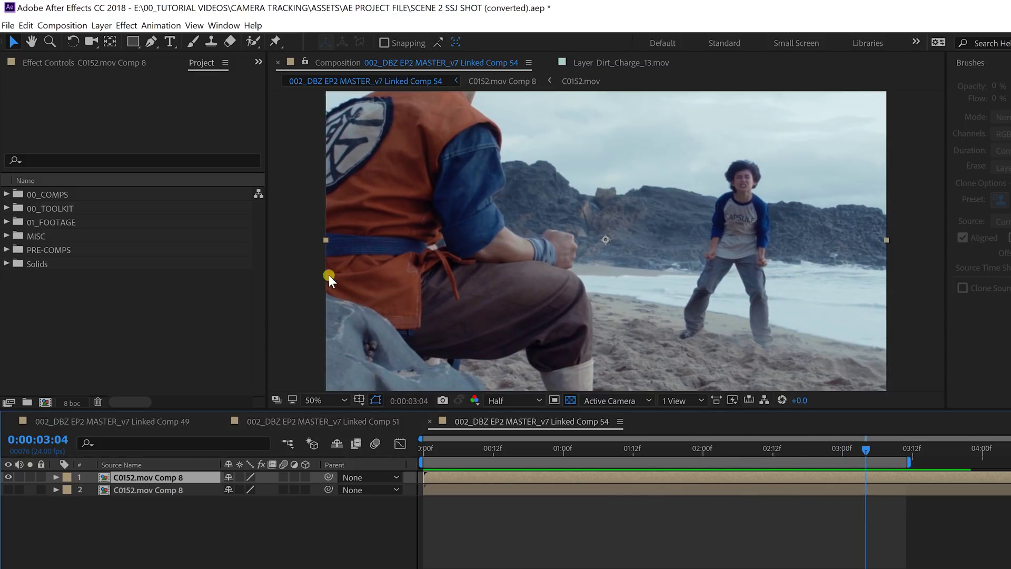
Step: Draw a Pen mask on the top layer that cuts out the kneeling foreground figure
key(Home)
key(comma)
click(151, 42)
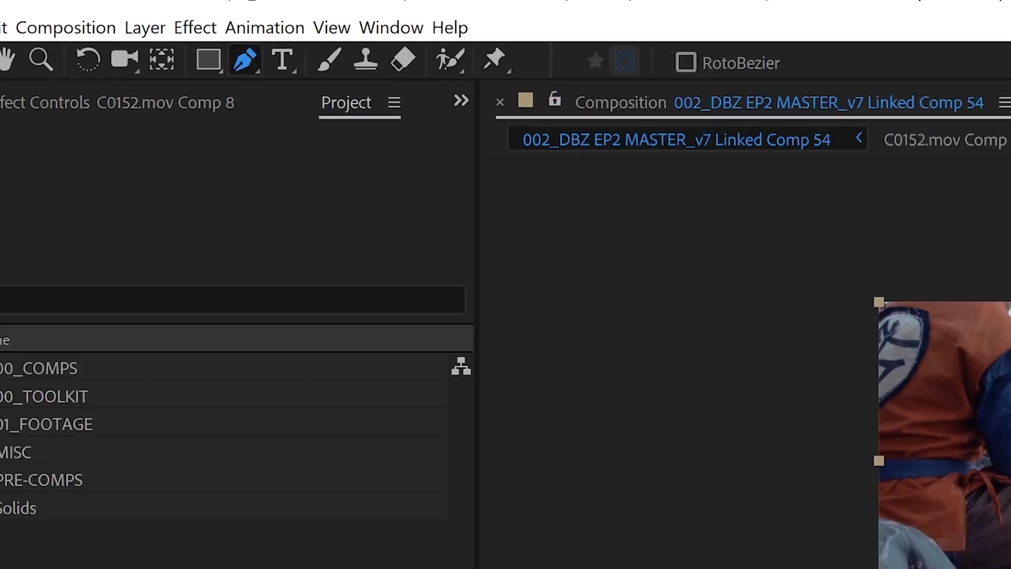
click(551, 159)
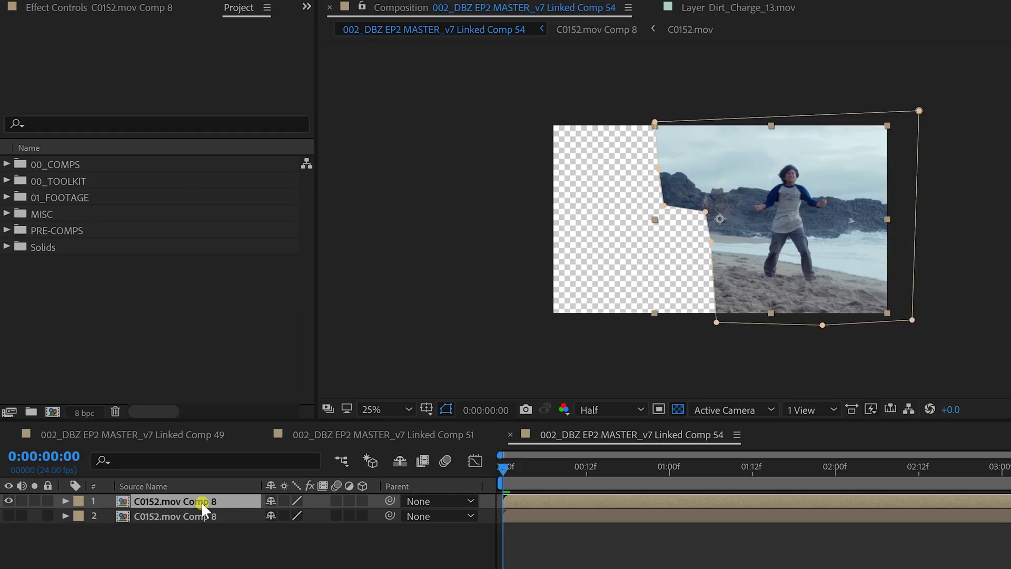
Step: Pre-compose the masked layer into C0152.mov Comp 11, moving all attributes
right_click(204, 506)
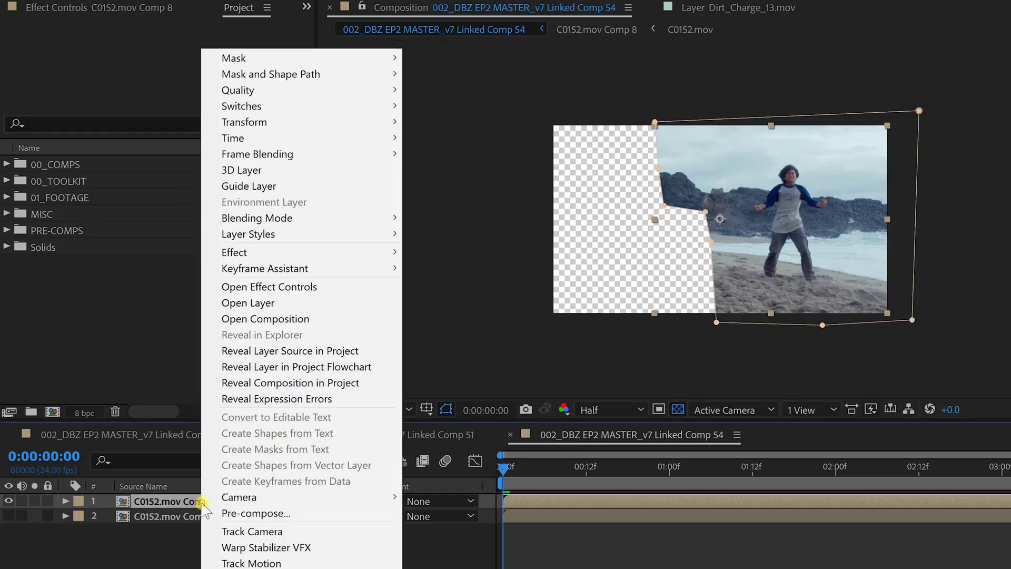
click(274, 514)
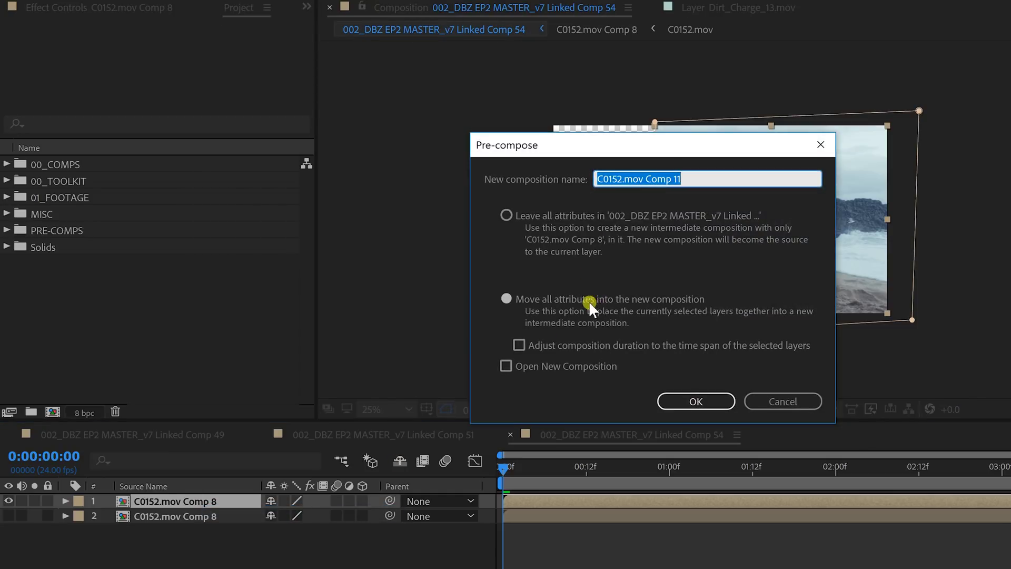
click(688, 397)
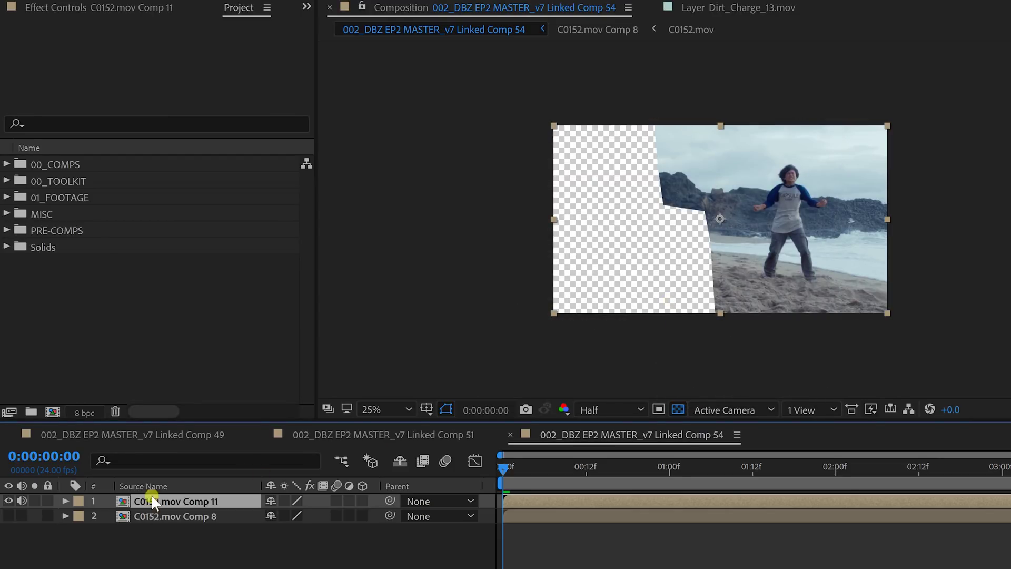
Step: Run Track Camera on the nested layer, keeping Advanced Solve Method on Auto Detect
right_click(145, 499)
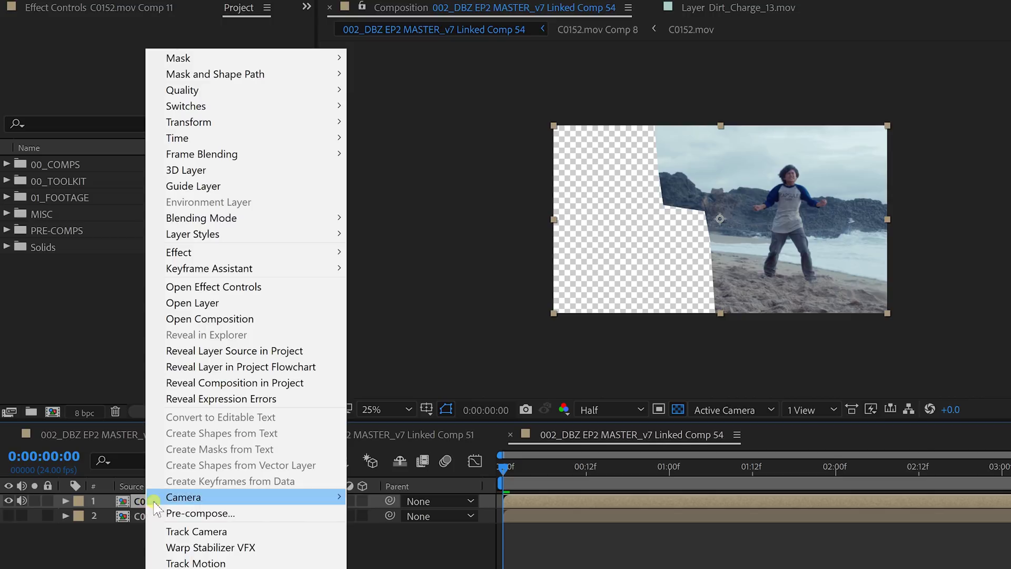
click(190, 533)
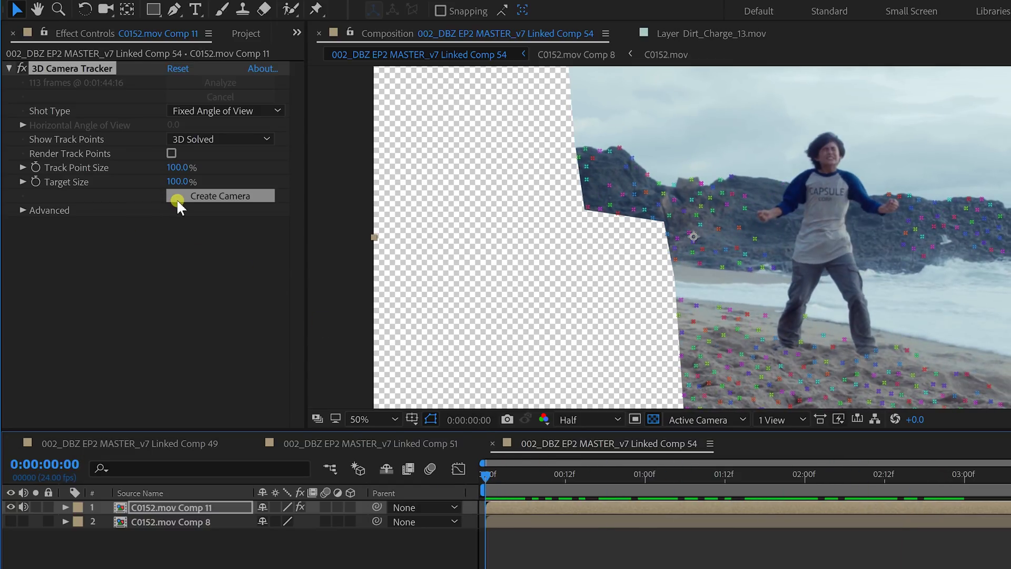
click(22, 210)
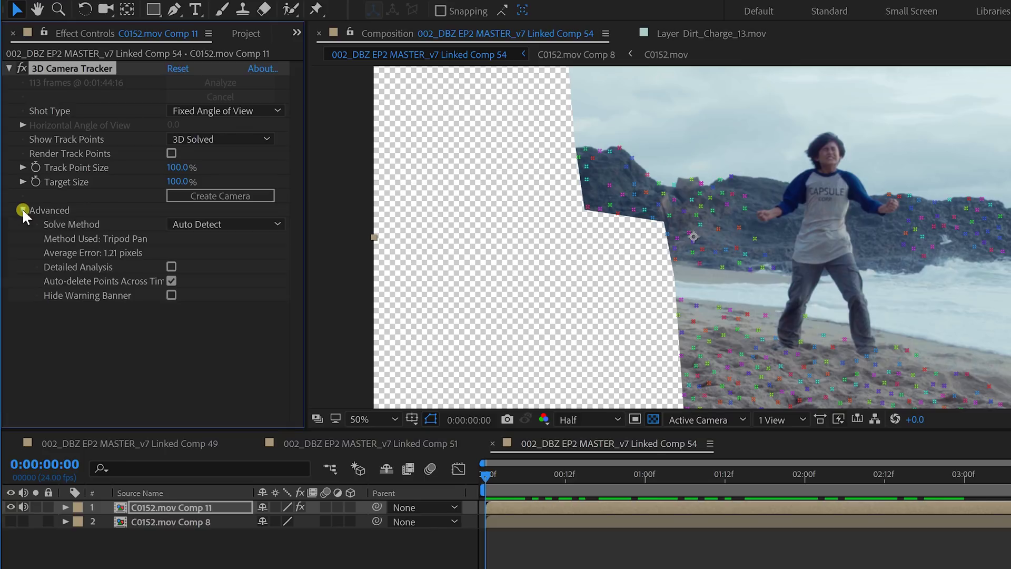
click(208, 223)
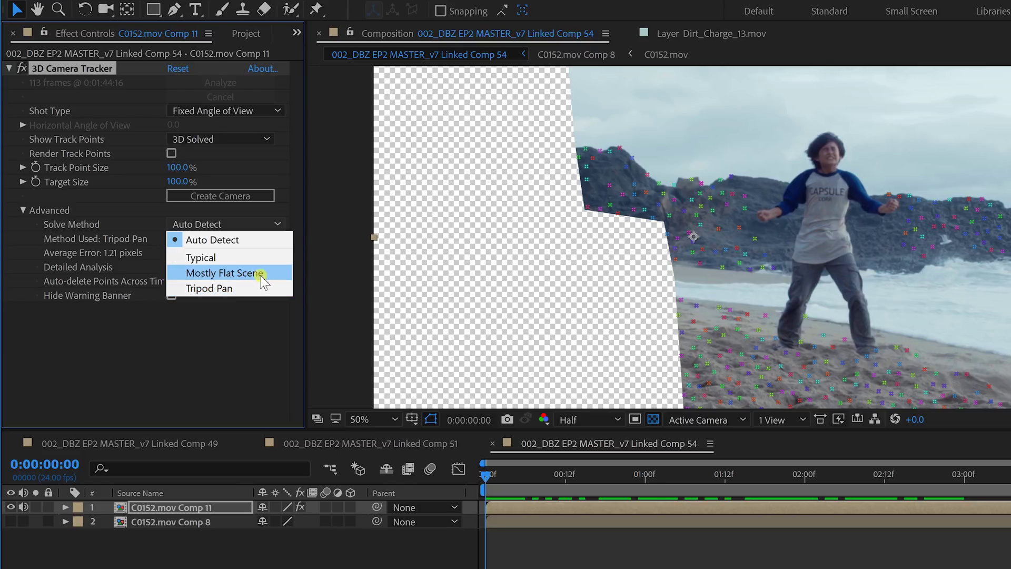
click(234, 241)
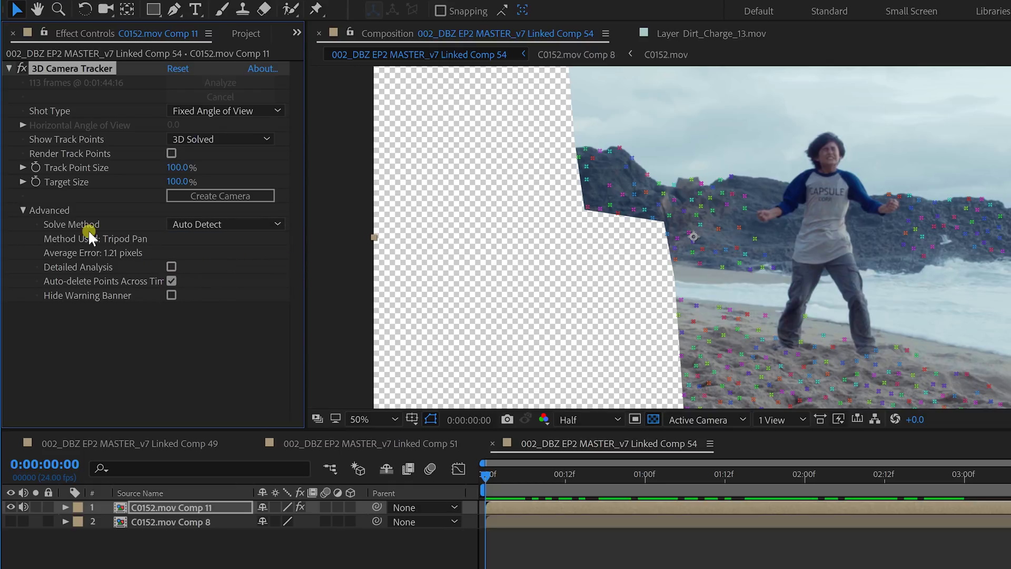
click(21, 210)
mouse_move(424, 450)
mouse_down()
mouse_move(618, 450)
mouse_move(872, 484)
mouse_up()
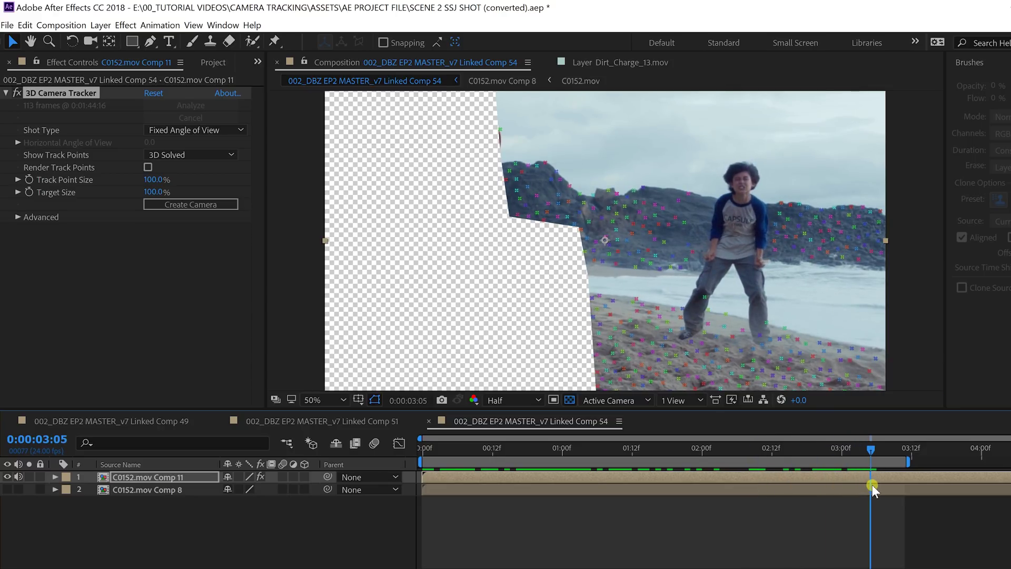
click(716, 308)
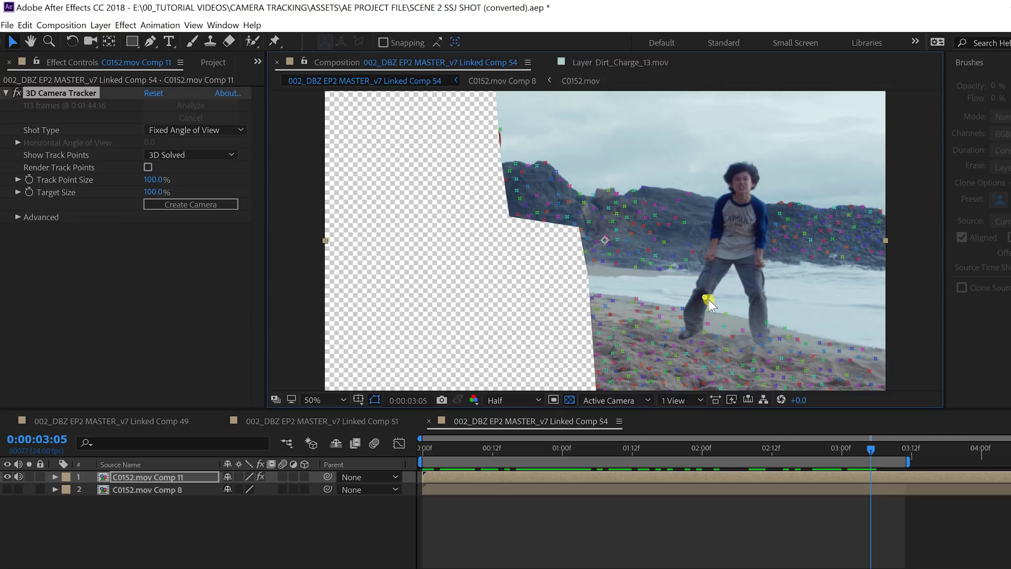
click(708, 304)
key(Delete)
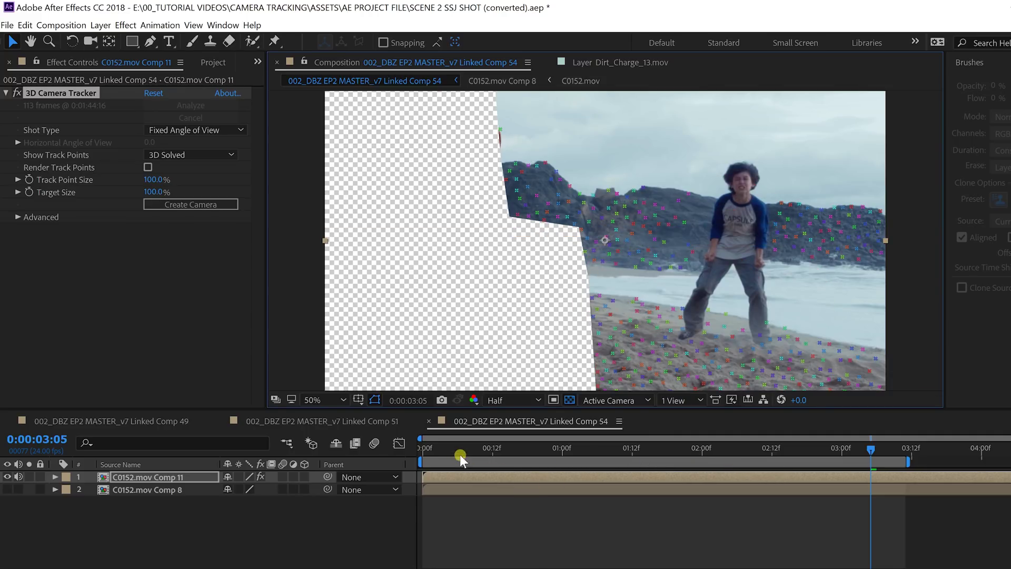
drag(459, 455, 883, 452)
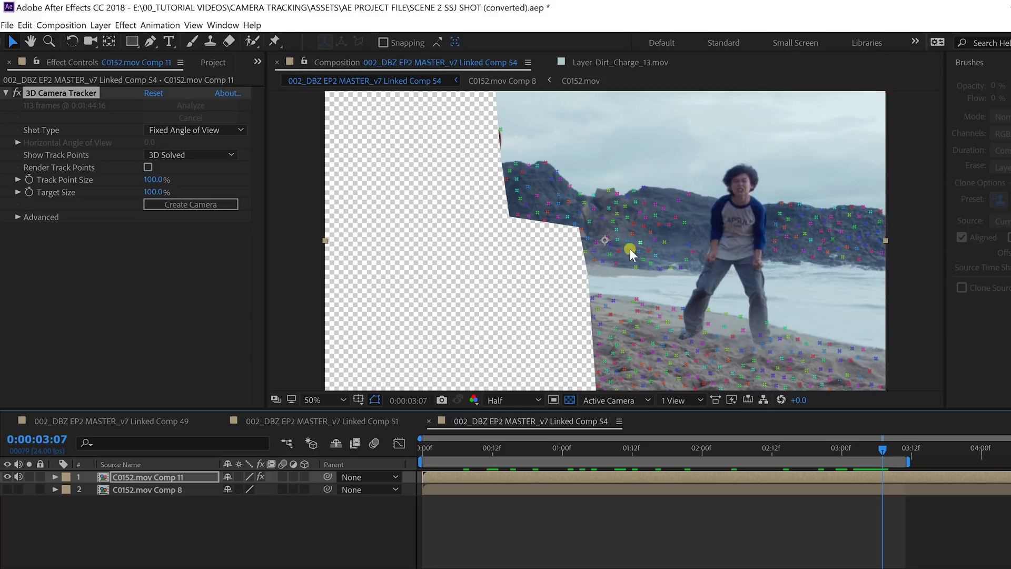
drag(446, 451, 874, 484)
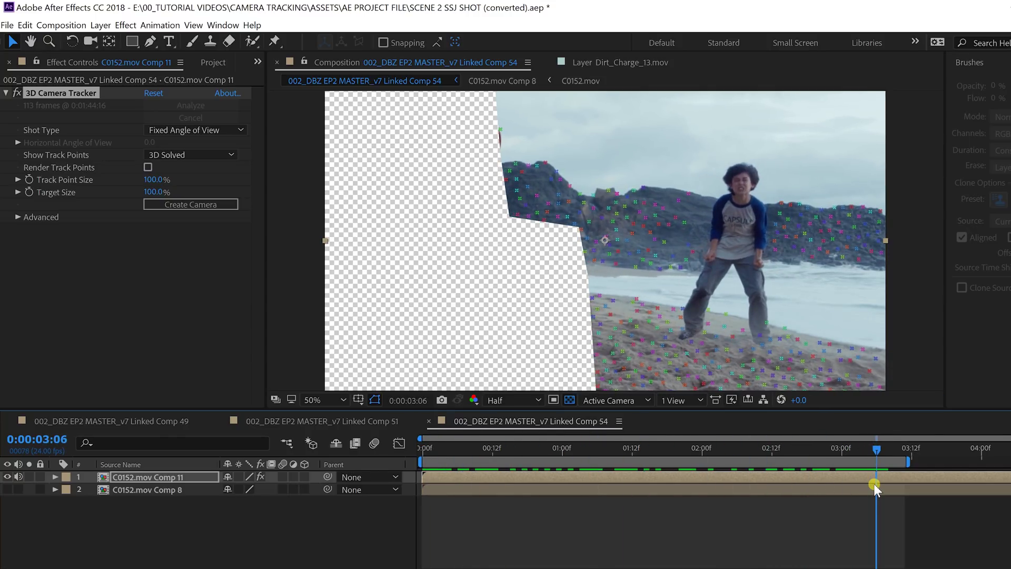
drag(874, 483, 839, 486)
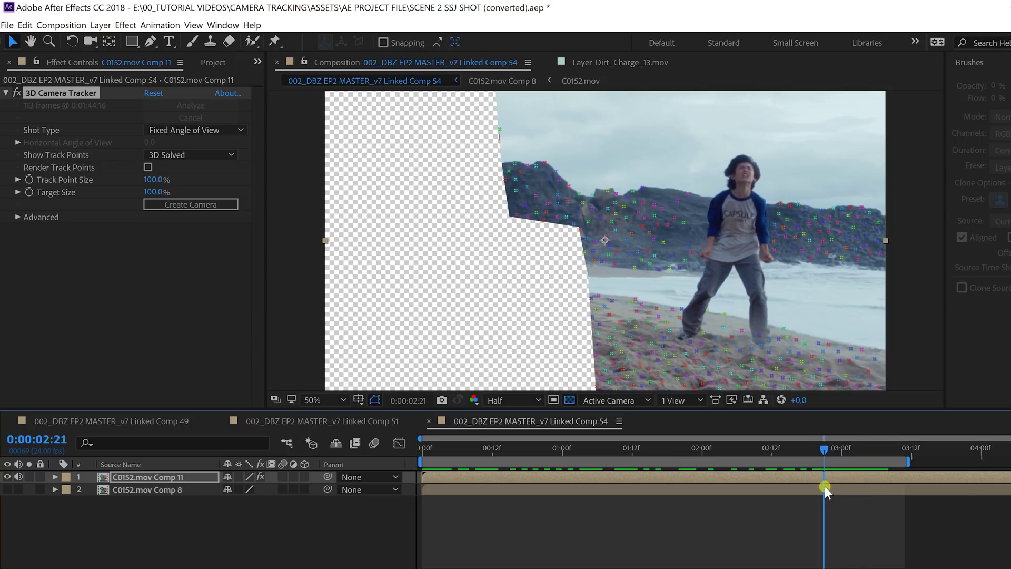
drag(825, 490, 424, 486)
Step: Create the tracker camera, then show only the camera and Comp 8, hiding Comp 11
click(208, 204)
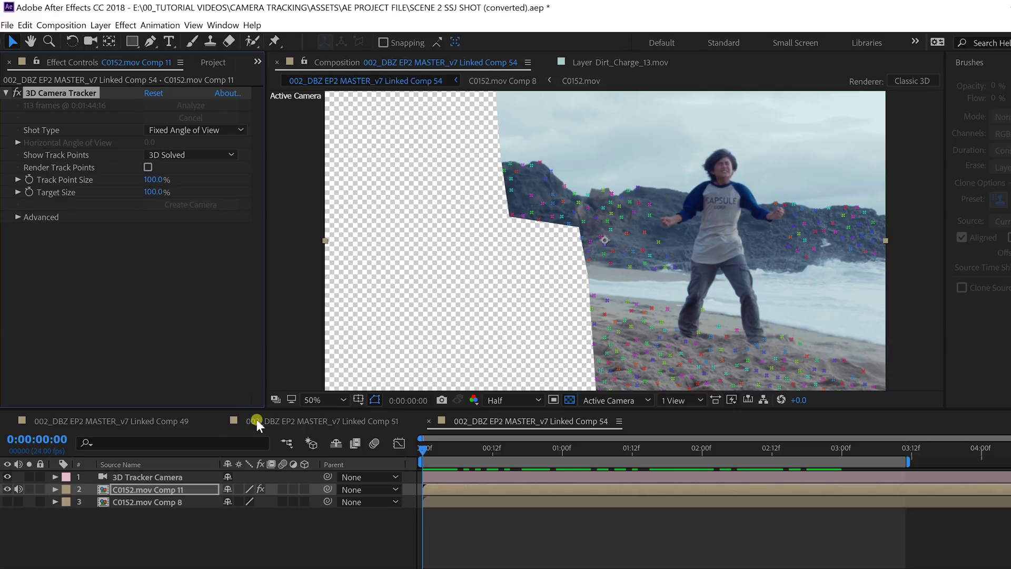
click(15, 493)
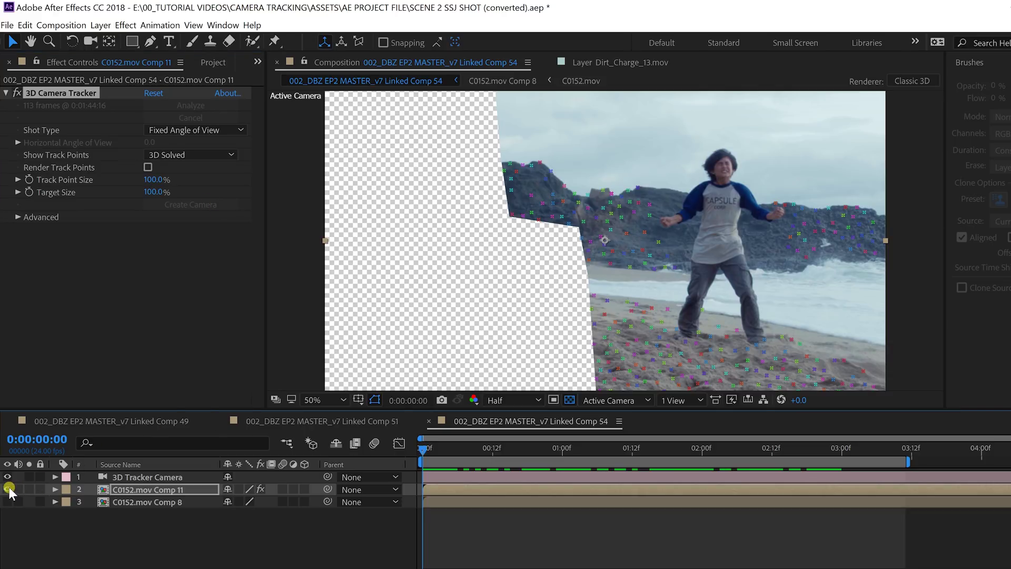
drag(10, 491, 9, 501)
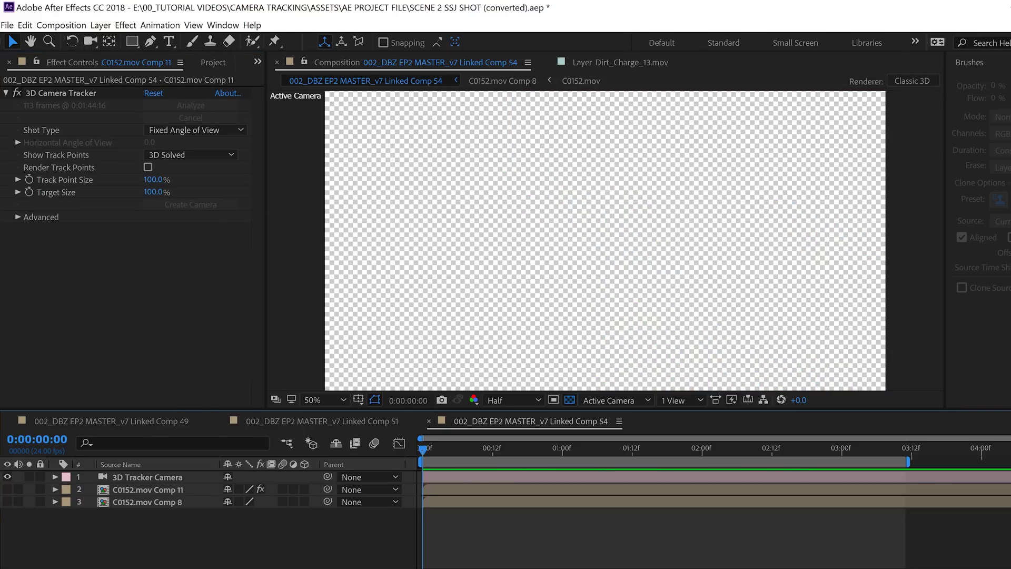
click(8, 504)
click(158, 490)
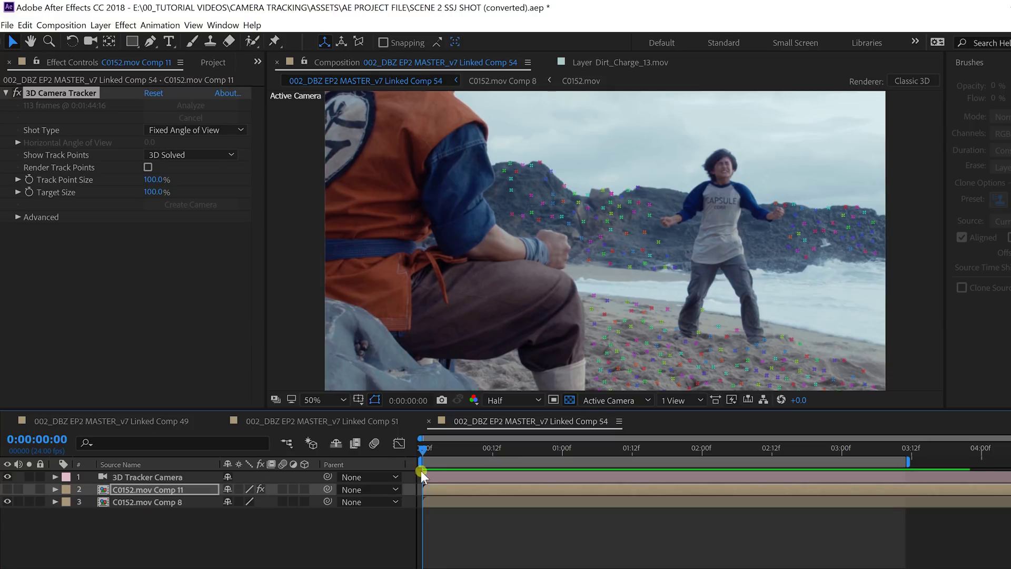
click(207, 62)
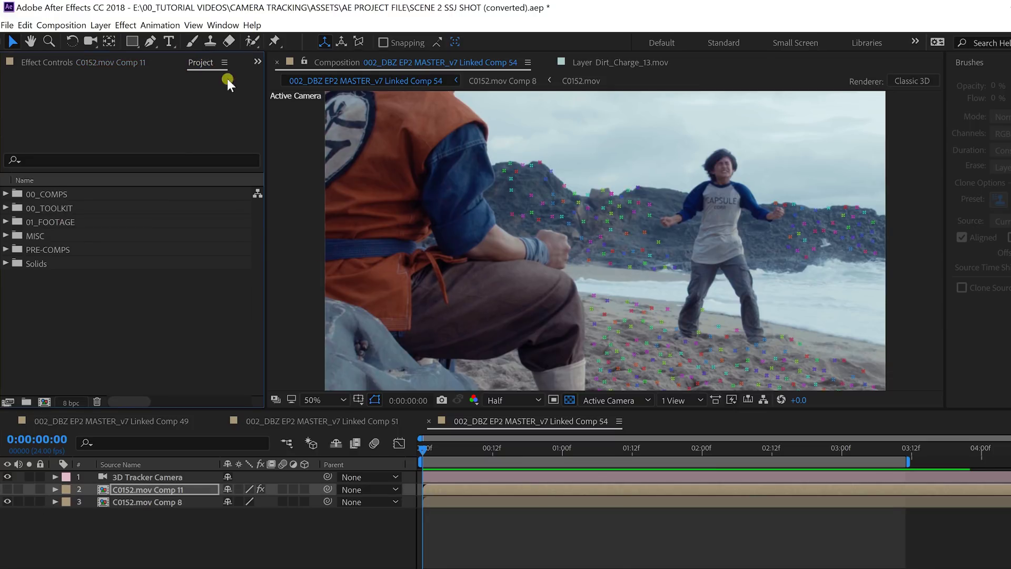
Step: Add Sky_18.hdr as a 3D layer under the 3D Tracker Camera, then view SKY REPLACEMENT LAYERS
click(6, 208)
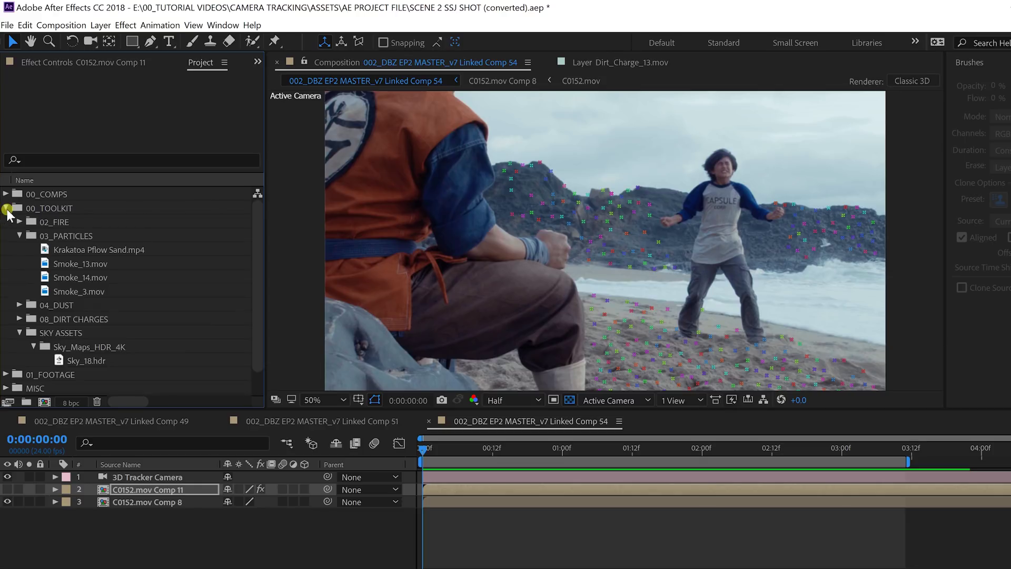
click(70, 364)
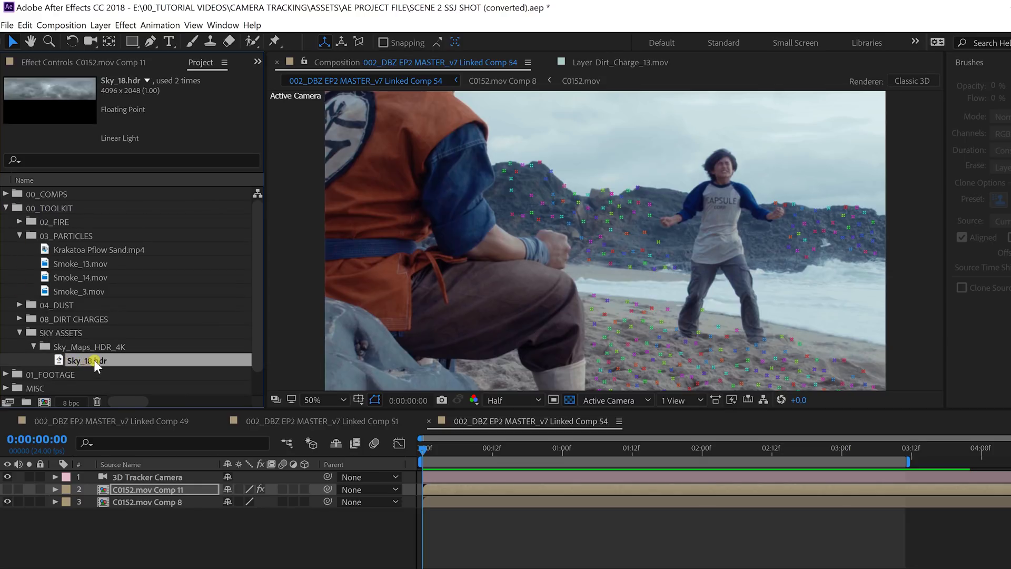
drag(93, 359, 158, 485)
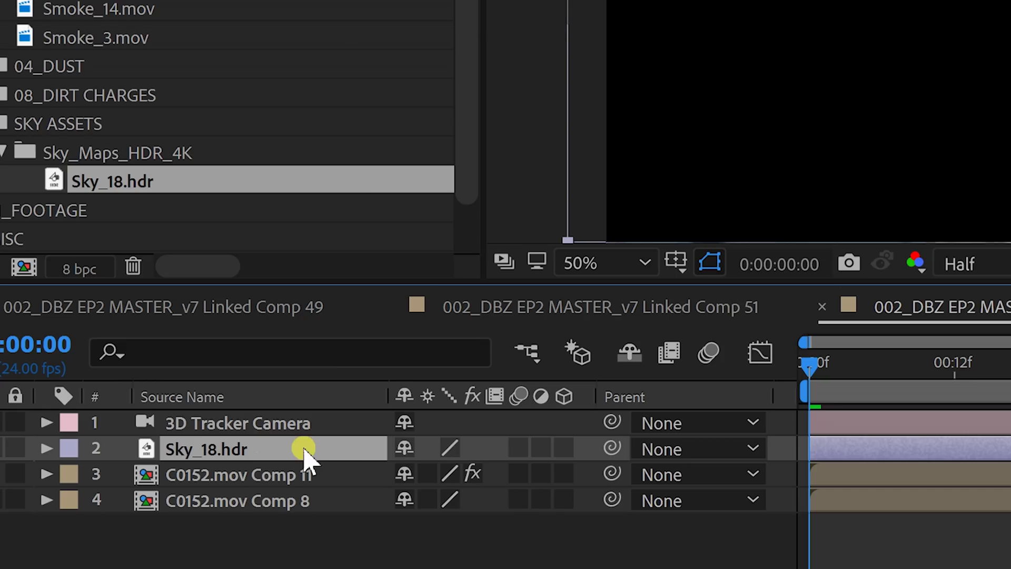
click(561, 448)
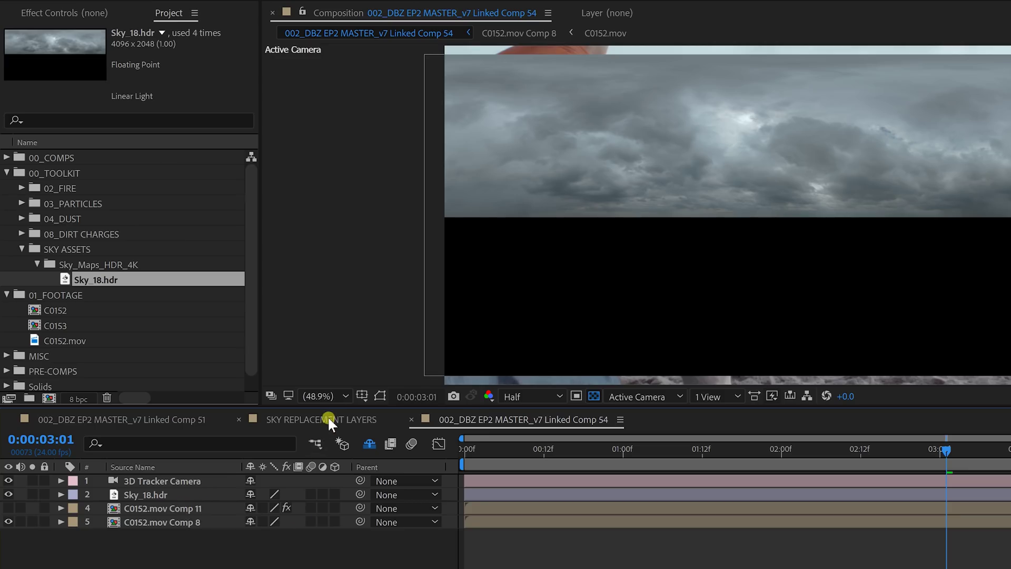
click(329, 419)
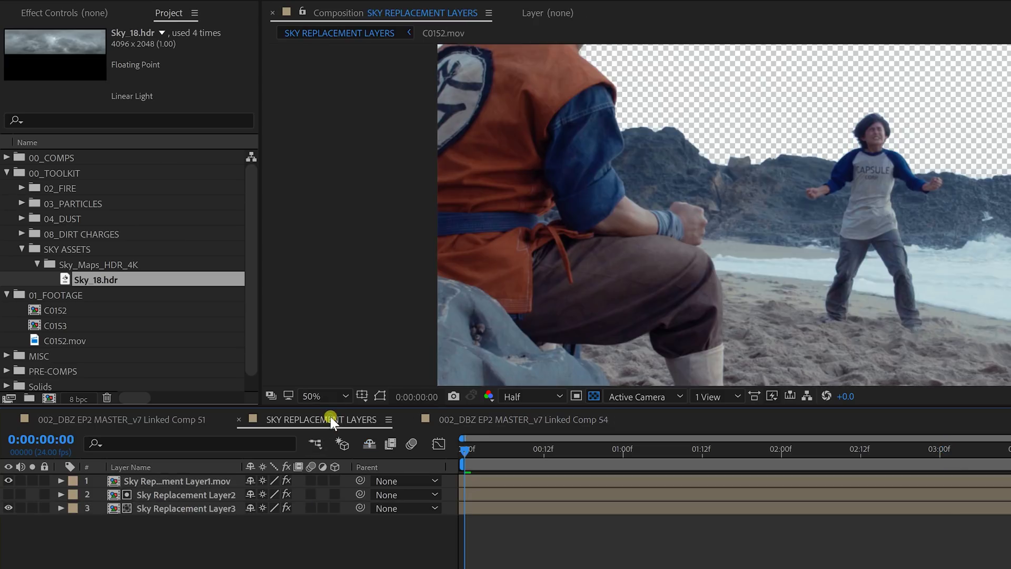
Step: Copy the three Sky Replacement layers and paste them above Sky_18.hdr in Linked Comp 54
click(218, 479)
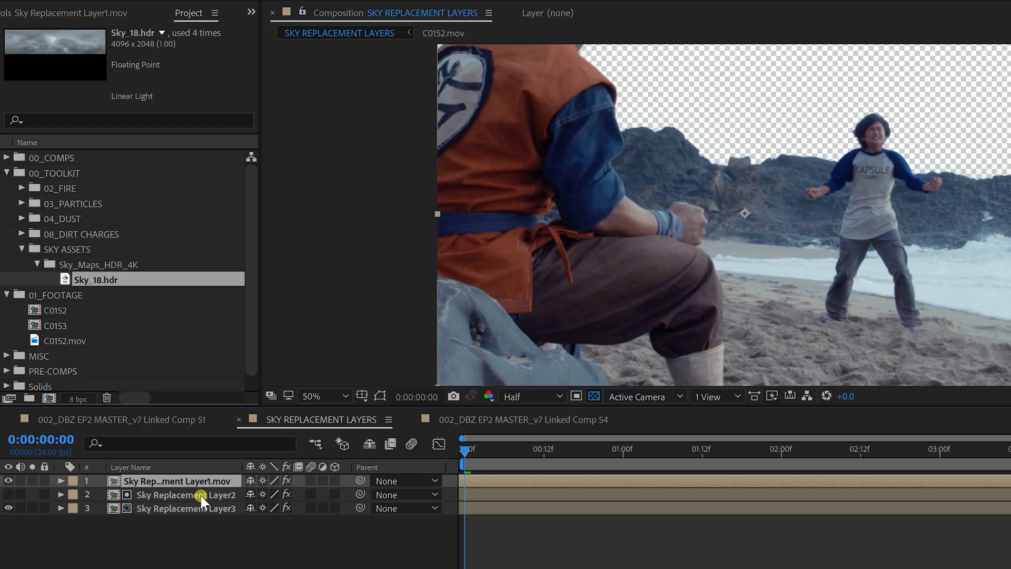
shift+click(202, 496)
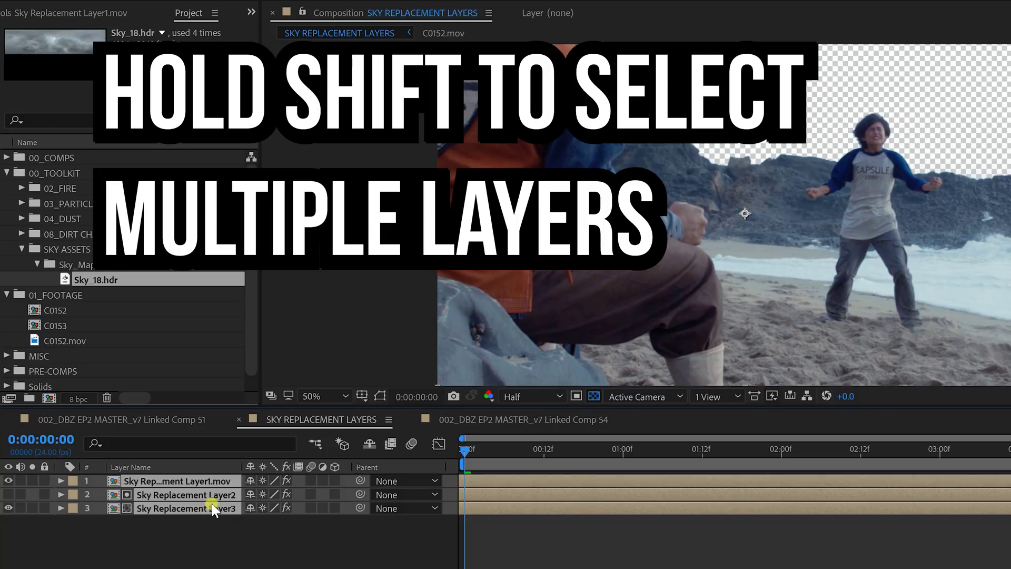
key(ctrl+c)
click(523, 418)
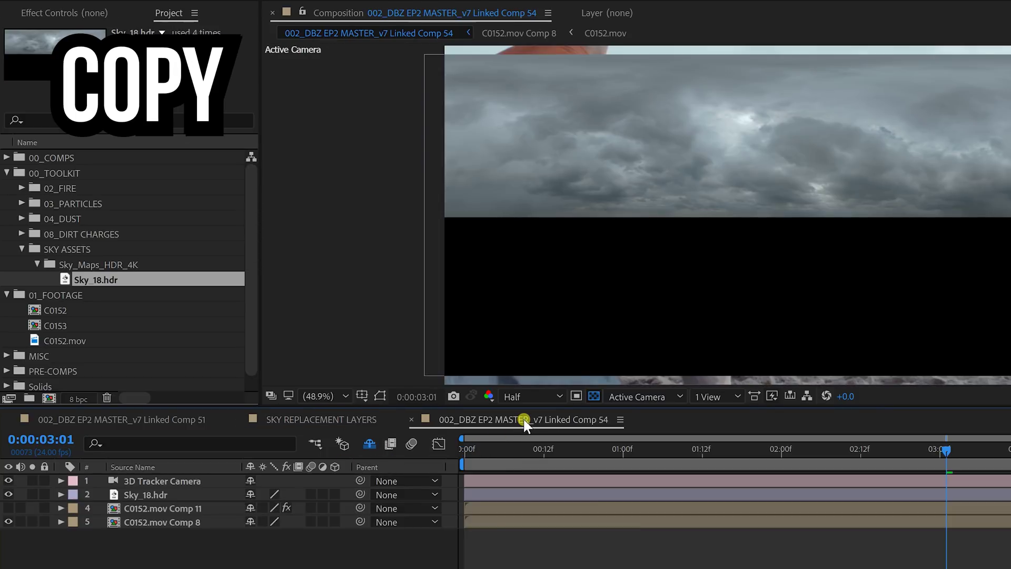
click(184, 494)
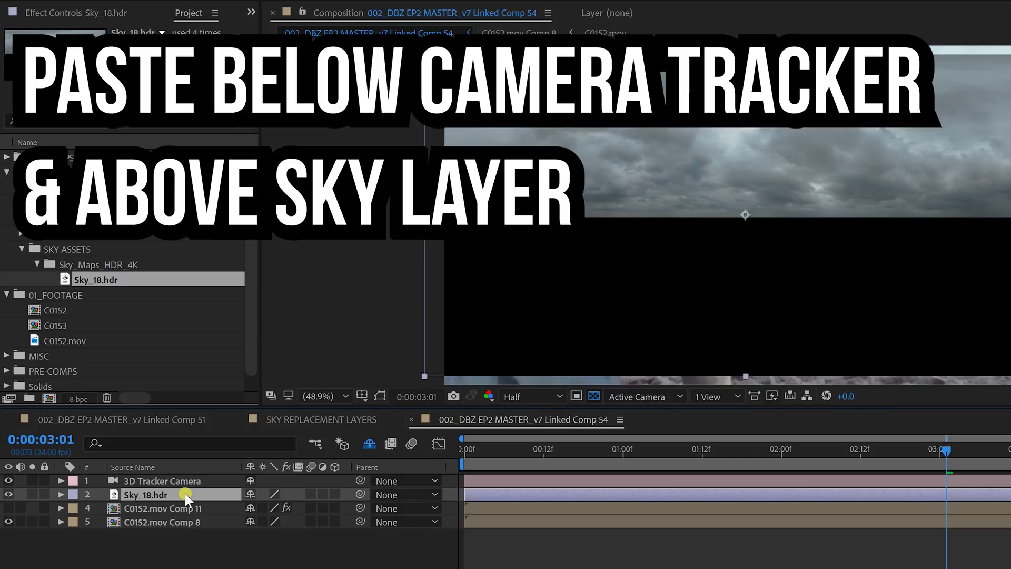
key(ctrl+v)
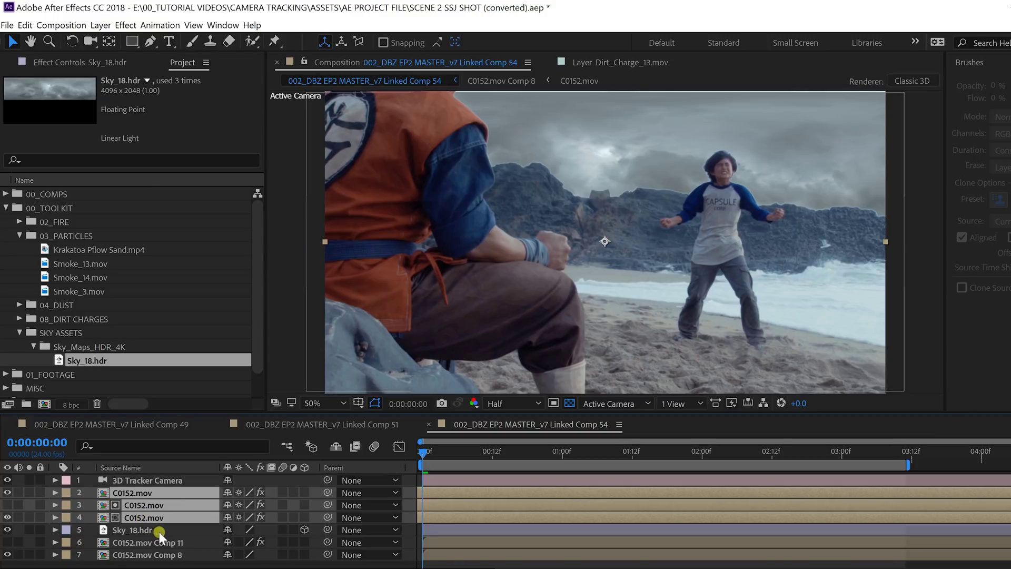
Step: In Top view, push Sky_18.hdr back along Z to depth 1072, then return to Active Camera
click(159, 530)
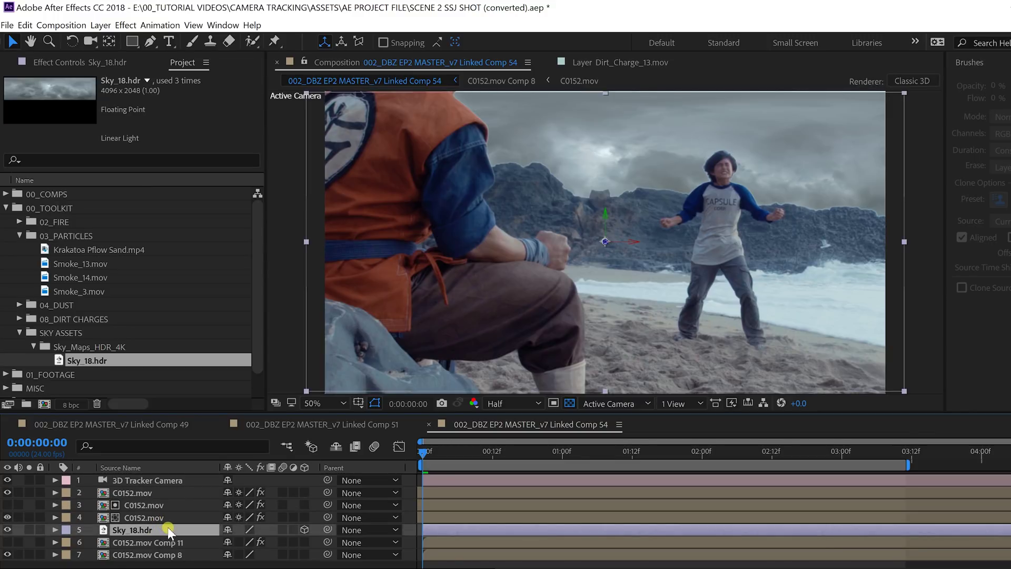
click(305, 530)
click(603, 404)
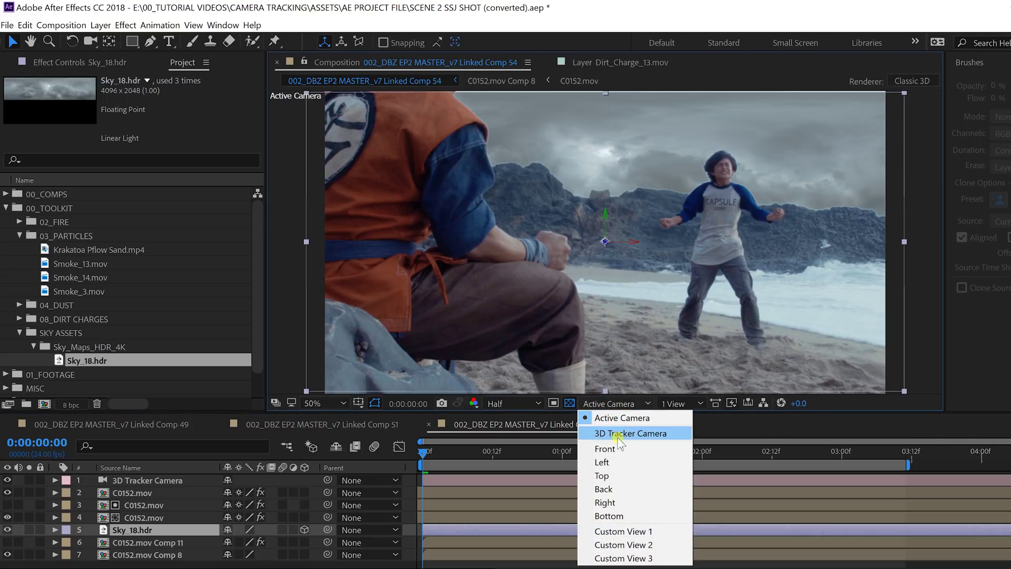
click(603, 475)
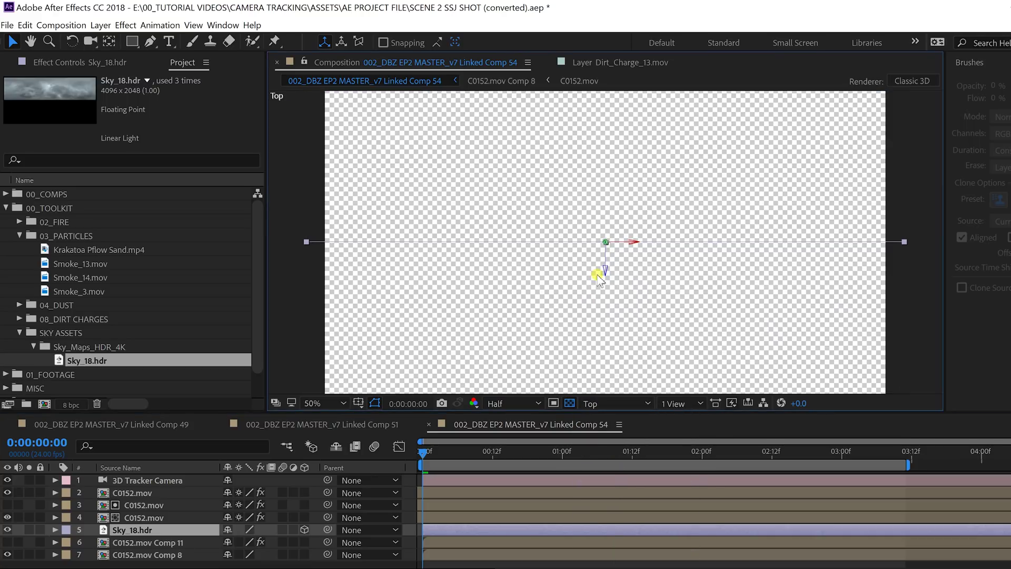
drag(604, 268, 598, 149)
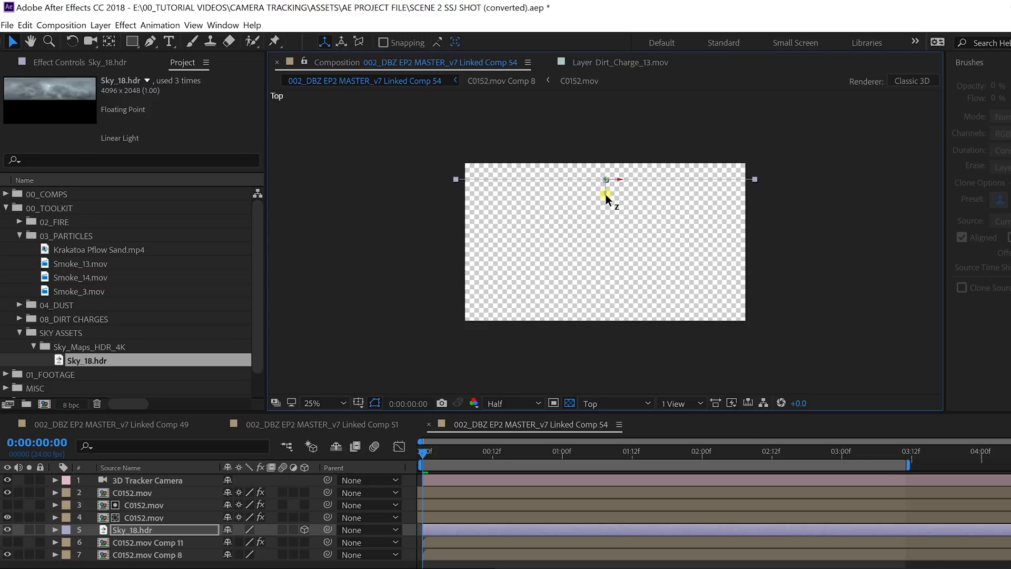
drag(605, 192, 607, 180)
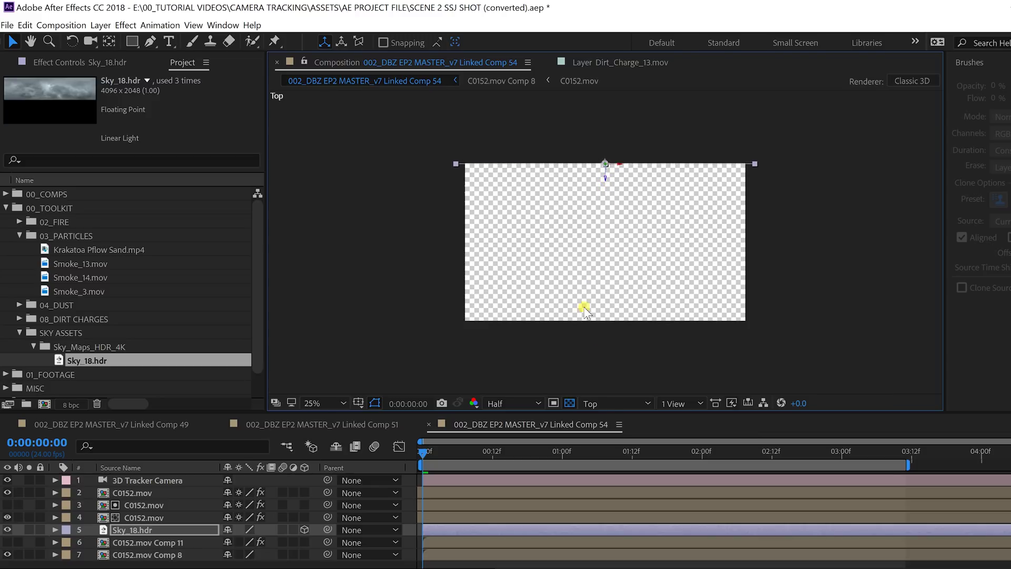
click(604, 401)
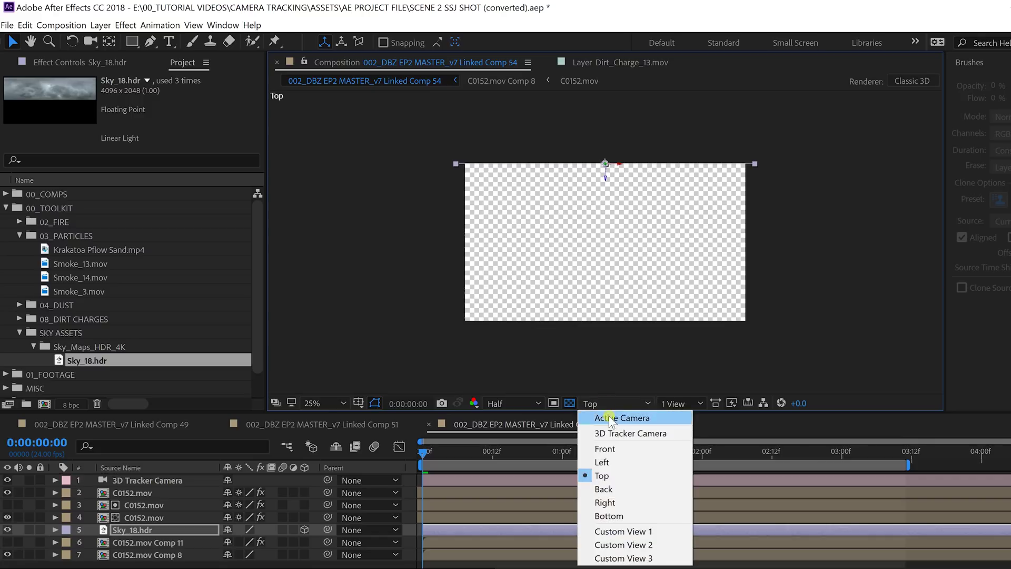
click(614, 416)
click(55, 529)
scroll(159, 522, down, 3)
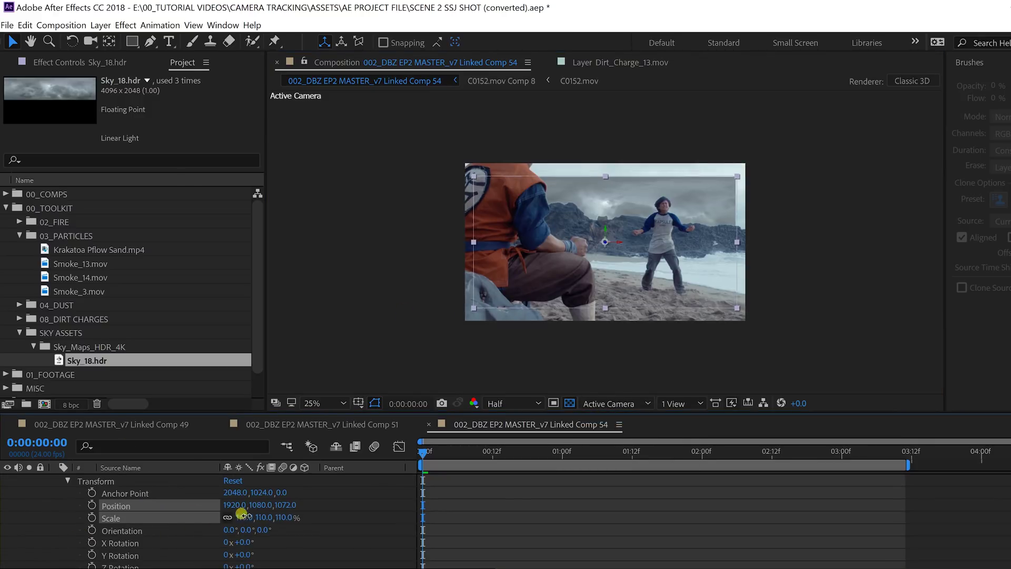
Step: Enlarge Sky_18.hdr to cover the frame, feather its mask edge, and preview the shot
mouse_move(238, 517)
mouse_down()
mouse_move(261, 518)
mouse_move(237, 504)
mouse_move(277, 517)
mouse_up()
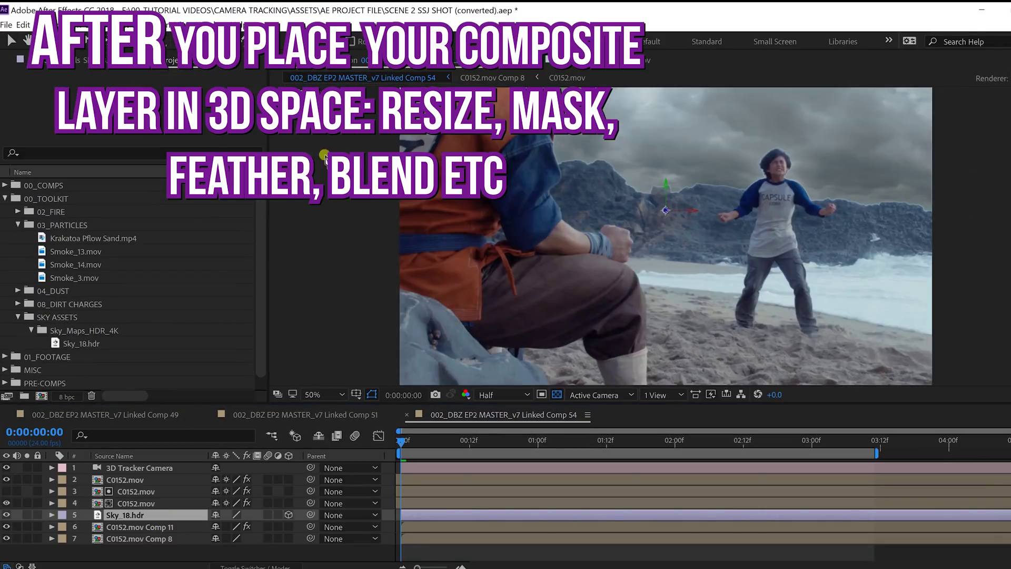
click(51, 514)
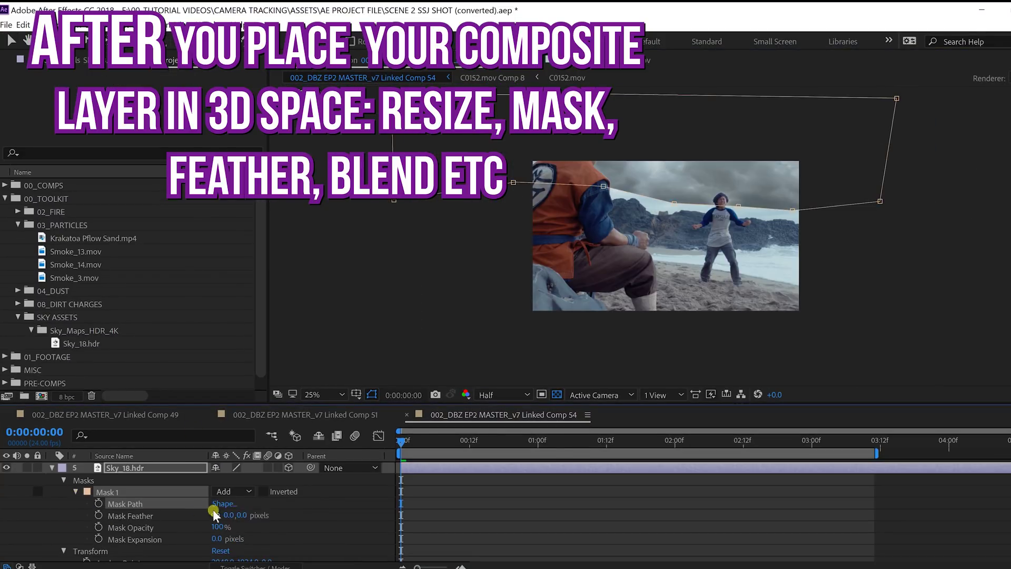
click(131, 515)
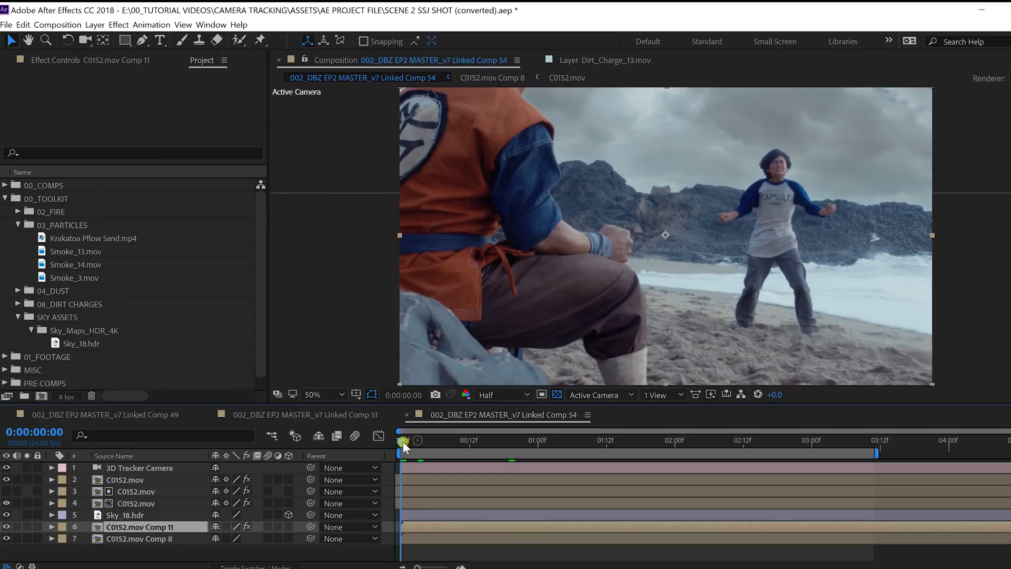
drag(403, 441, 623, 440)
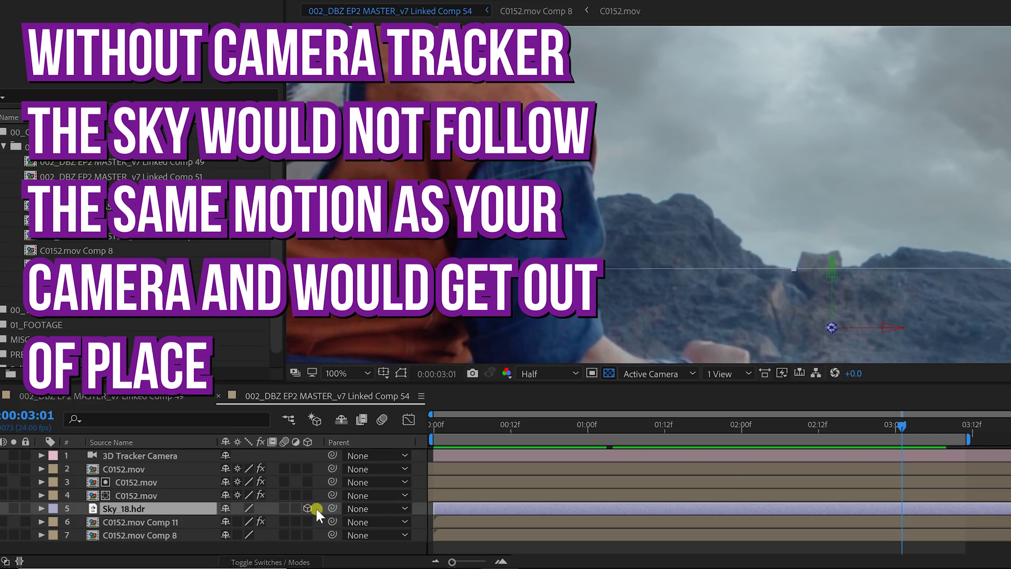
Step: Toggle Sky_18.hdr's 3D switch off, on, and off again to compare
click(305, 506)
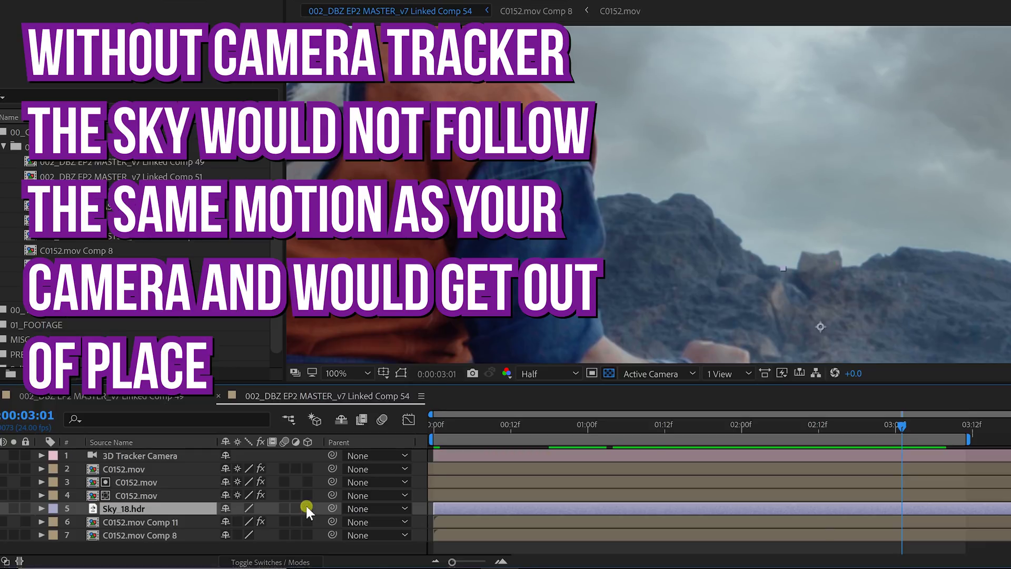
click(306, 506)
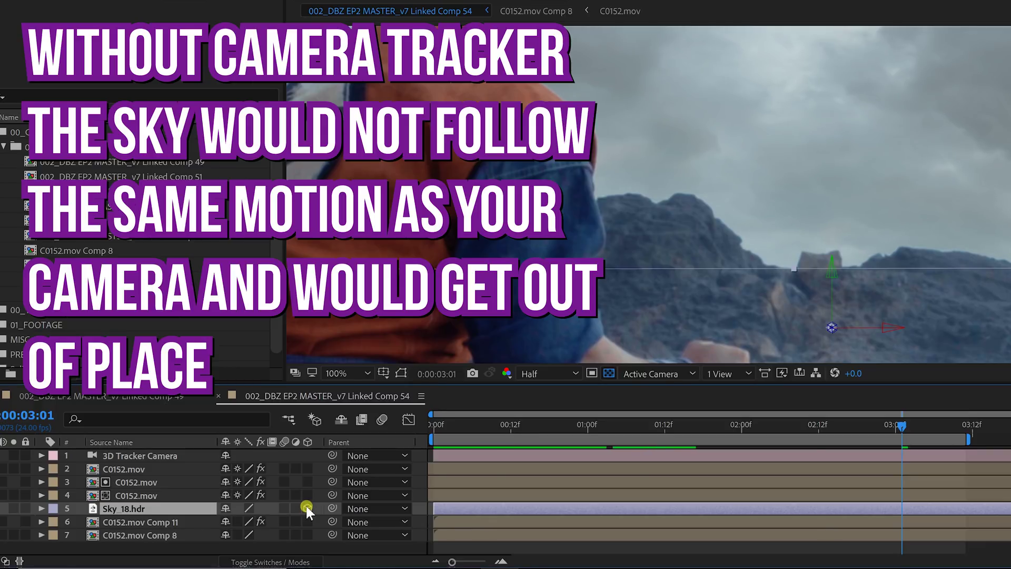
click(306, 507)
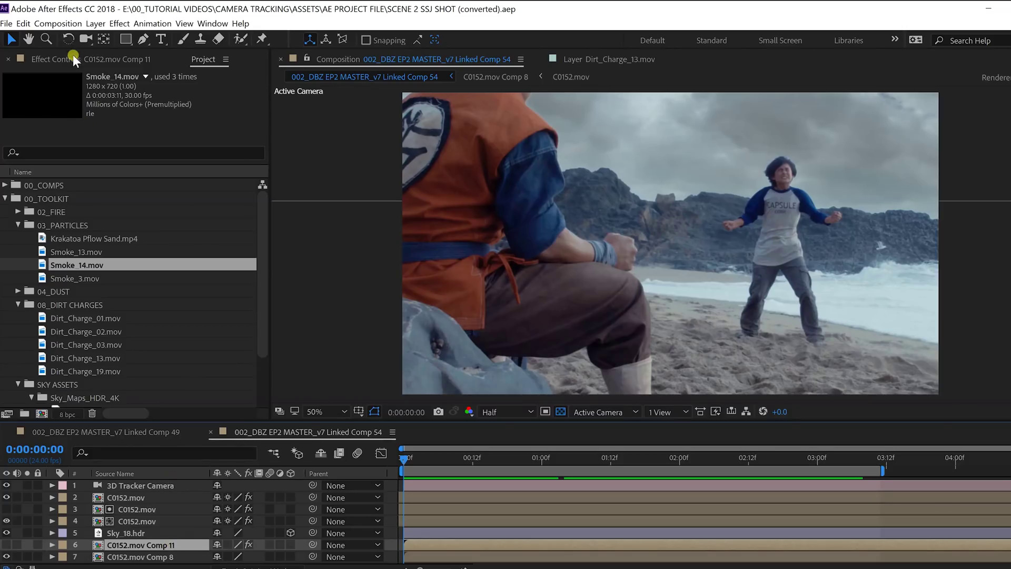
Step: Select tracker points on the sand beside the boy and create a solid and camera there
click(73, 54)
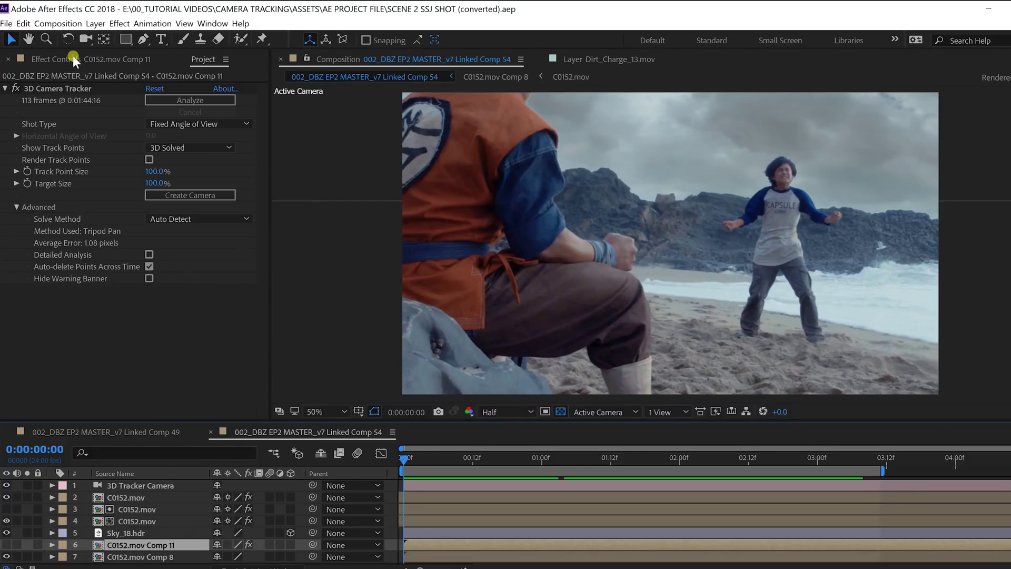
click(87, 87)
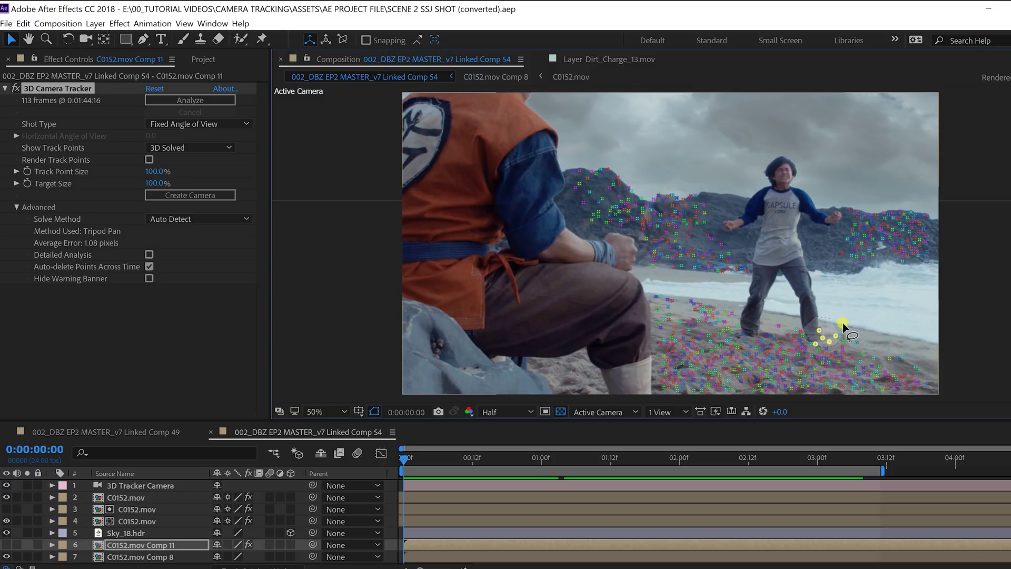
click(827, 338)
right_click(842, 341)
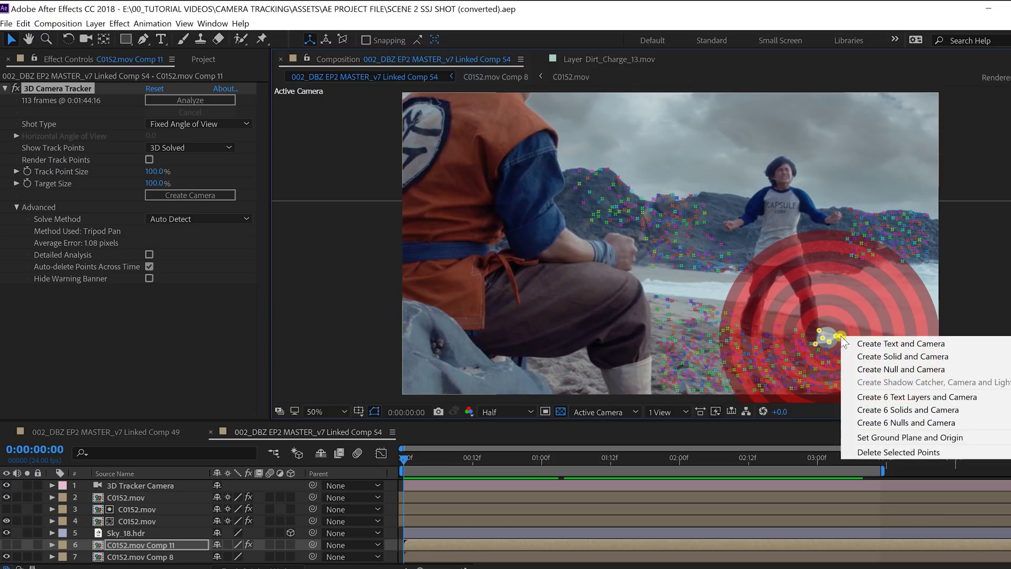
click(916, 359)
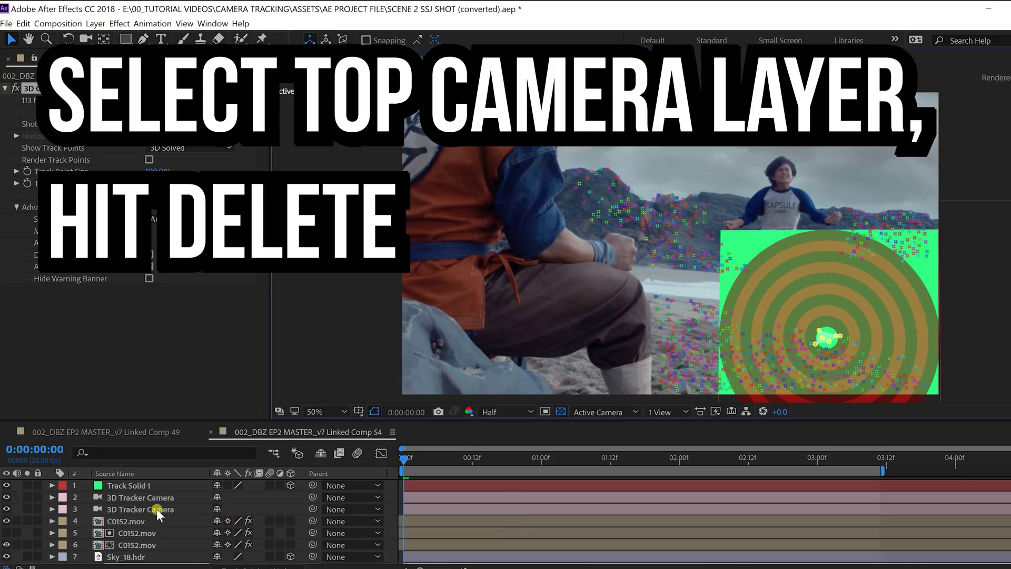
Step: Delete the duplicate tracker camera and select Track Solid 1
click(148, 498)
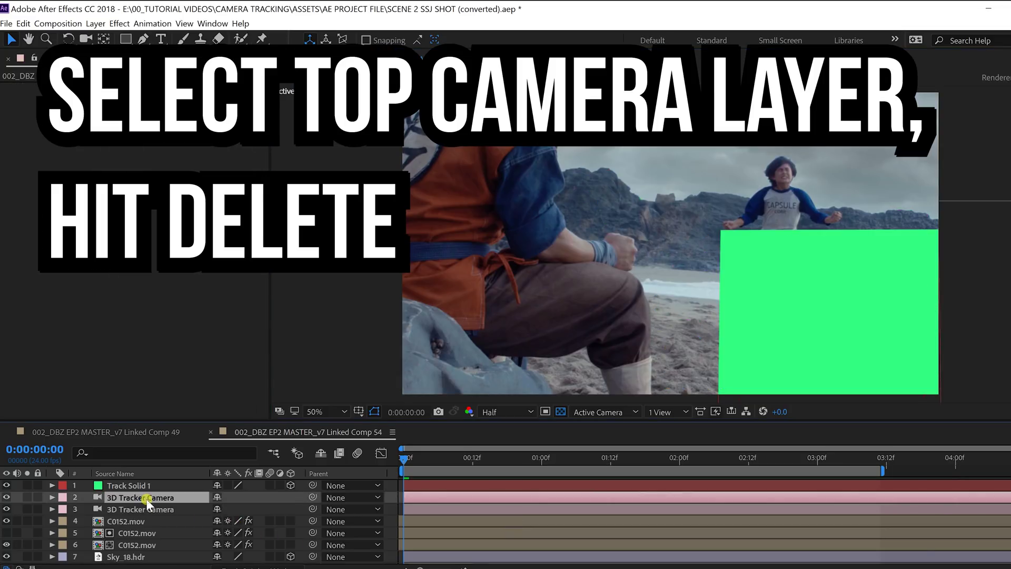
key(Delete)
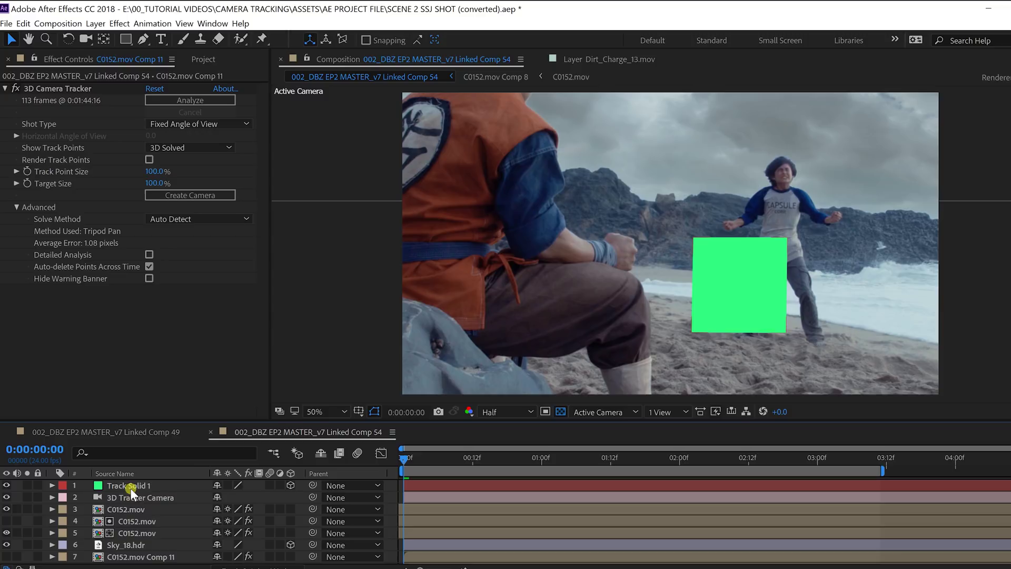
click(154, 485)
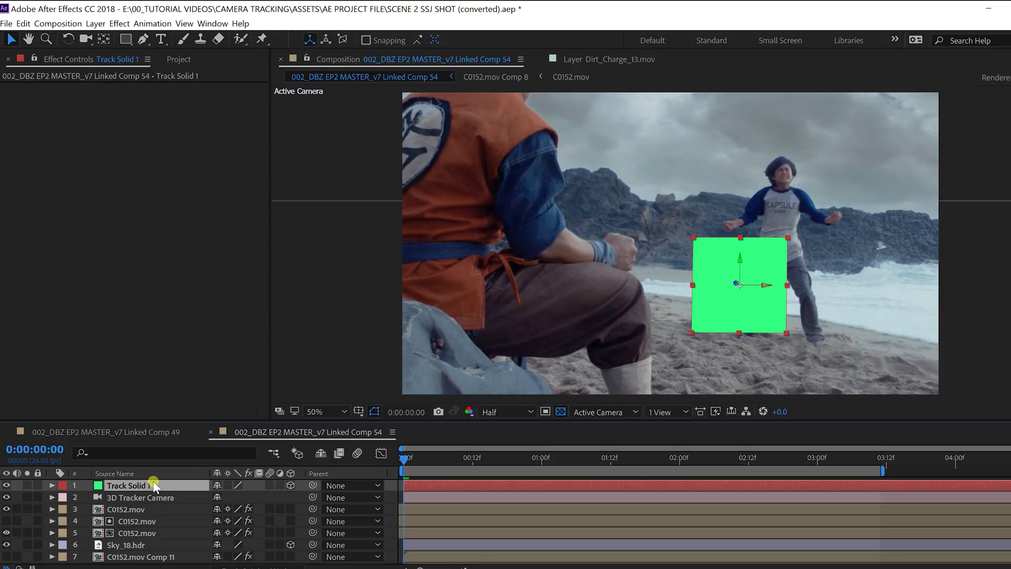
Step: Replace Track Solid 1 with Dirt_Charge_19.mov and move the tracker camera above it
click(180, 57)
click(102, 368)
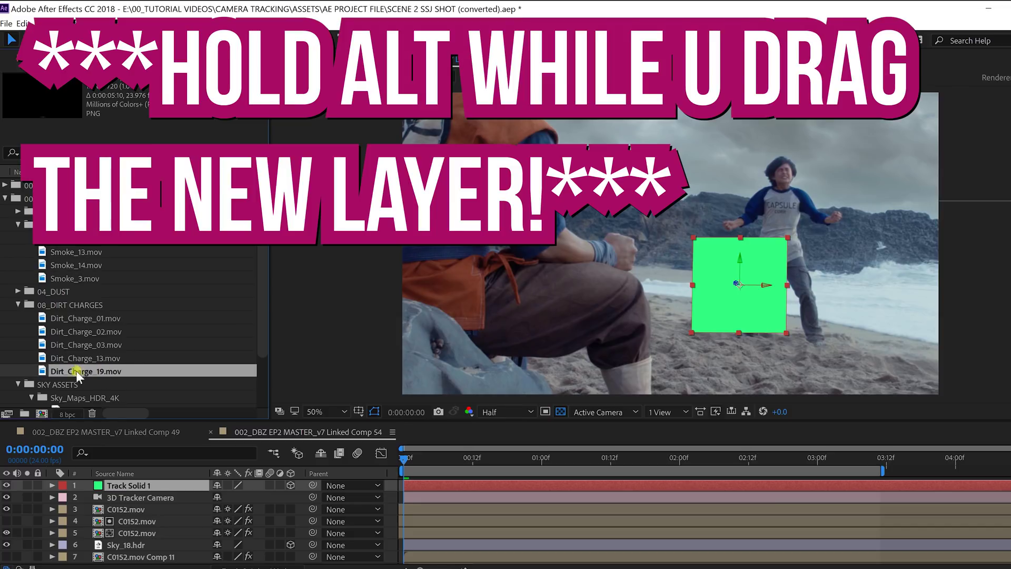
drag(77, 371, 127, 484)
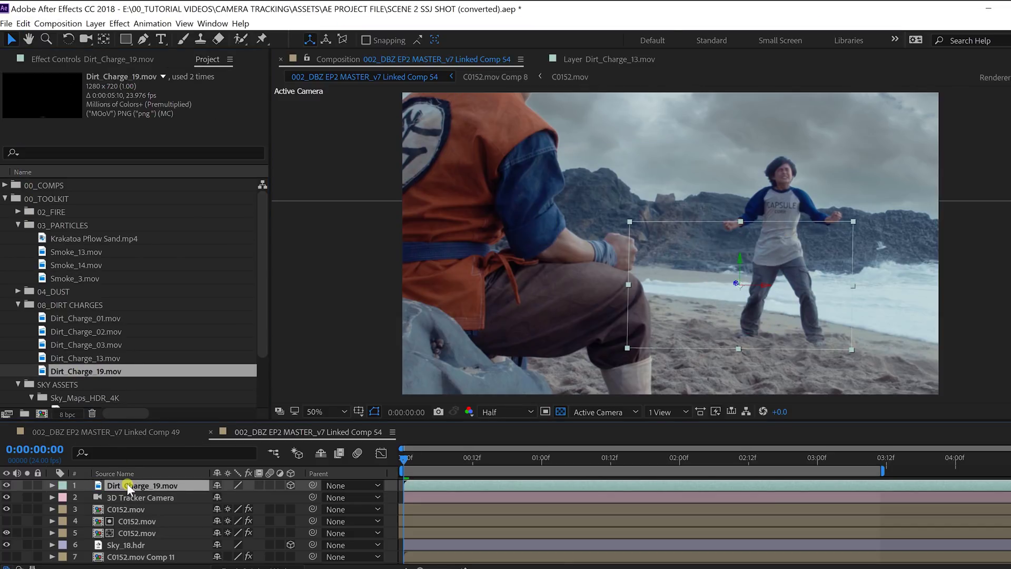
drag(128, 483, 131, 502)
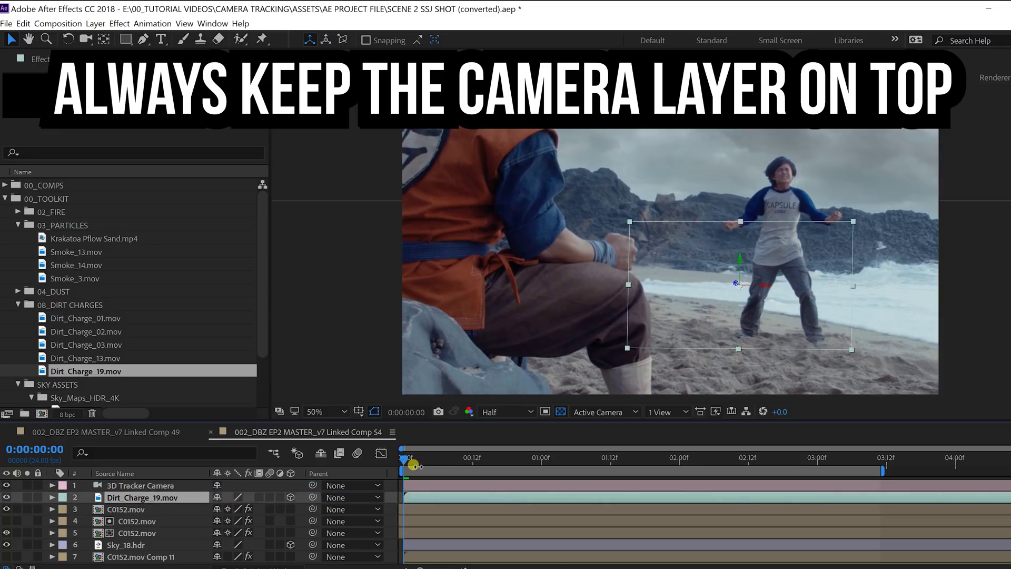
drag(412, 464, 610, 460)
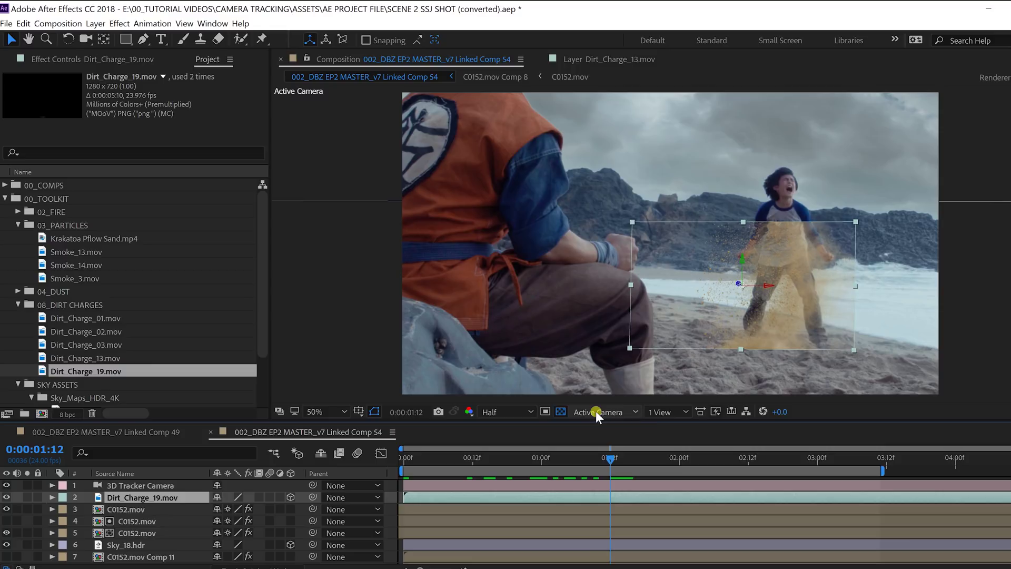
Step: Check the camera and layer layout in Top view, then return to Active Camera
click(596, 413)
click(601, 478)
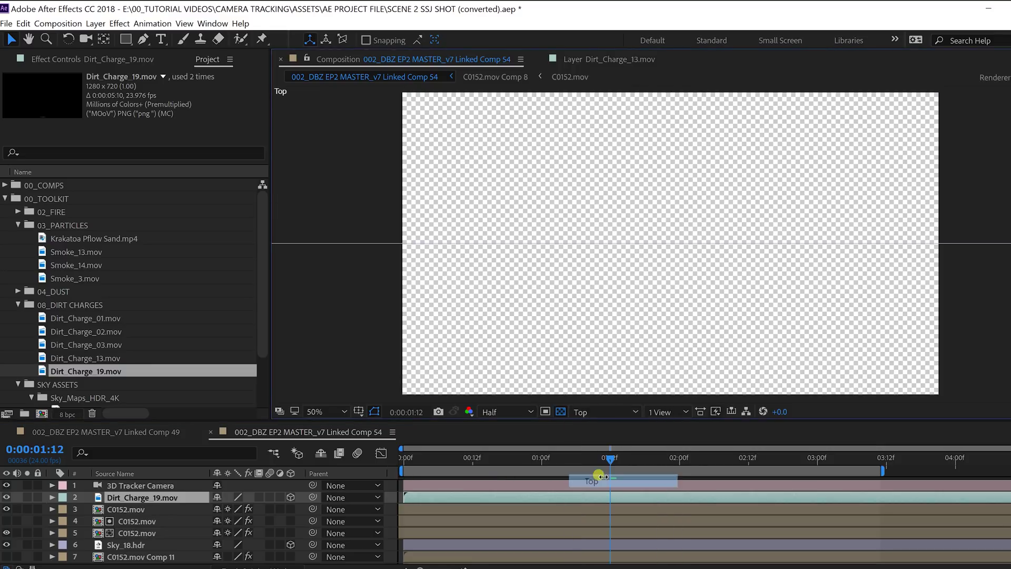
key(comma)
key(comma)
key(comma)
key(comma)
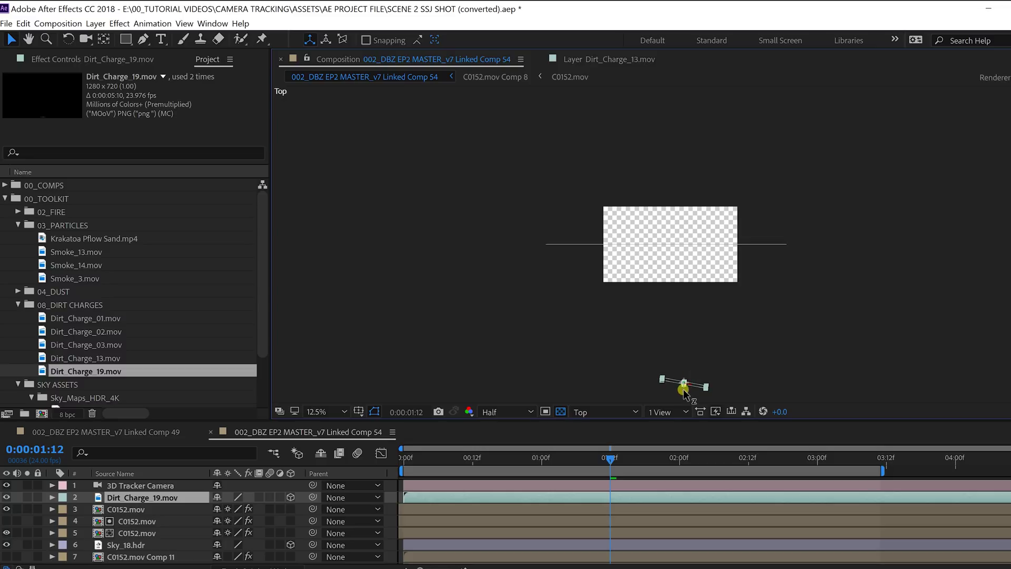
click(604, 412)
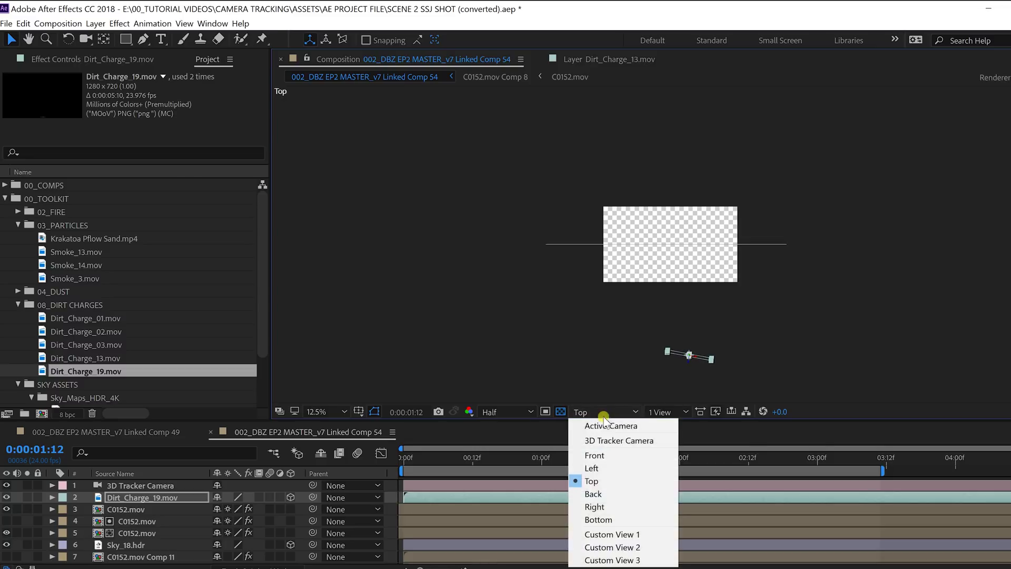
Step: Enlarge Dirt_Charge_19 and raise its position around the boy
click(52, 497)
click(64, 509)
scroll(119, 513, down, 1)
click(135, 509)
drag(230, 522, 259, 521)
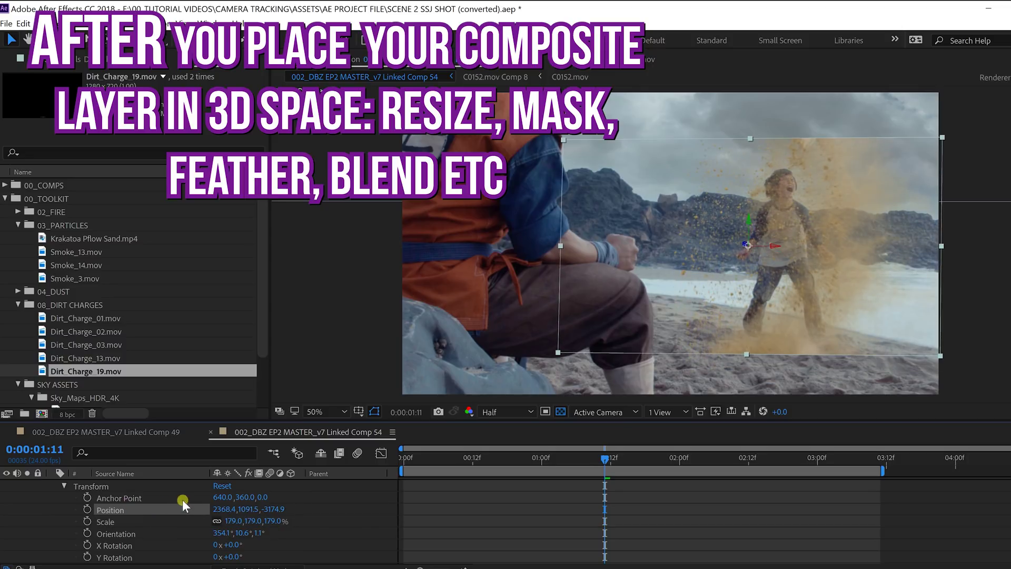
Step: Mask the dust cloud with a pen outline, feather it to 355, and scrub to check
click(784, 154)
click(854, 194)
click(839, 342)
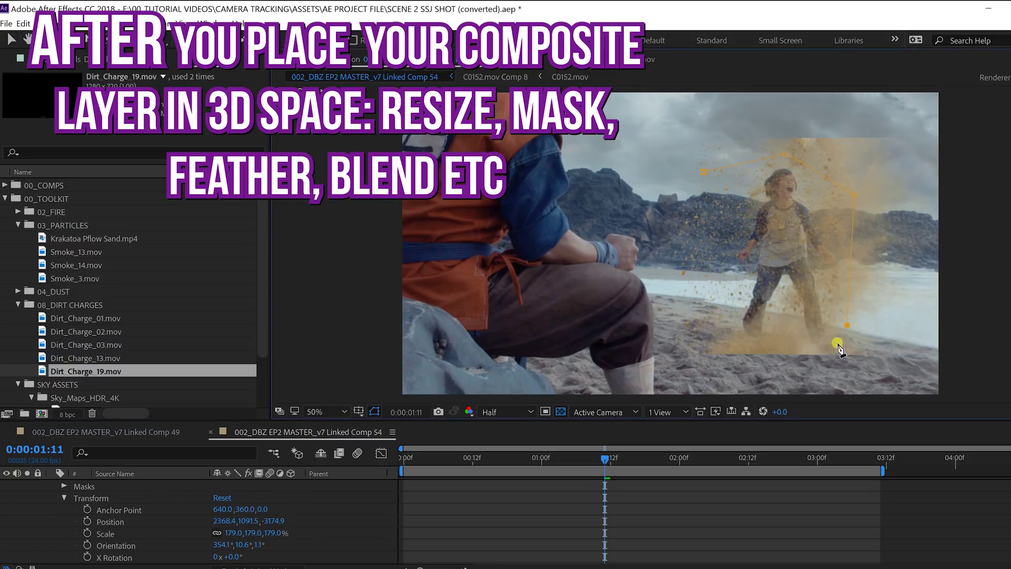
click(690, 335)
click(704, 172)
click(784, 154)
click(75, 497)
drag(229, 521, 320, 520)
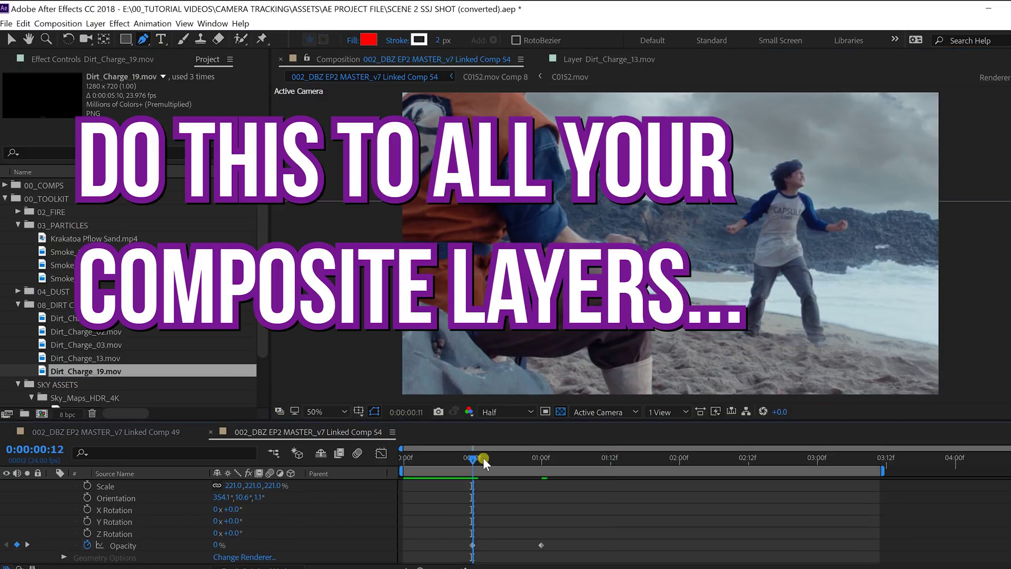
mouse_move(484, 463)
mouse_down()
mouse_move(614, 474)
mouse_move(669, 493)
mouse_up()
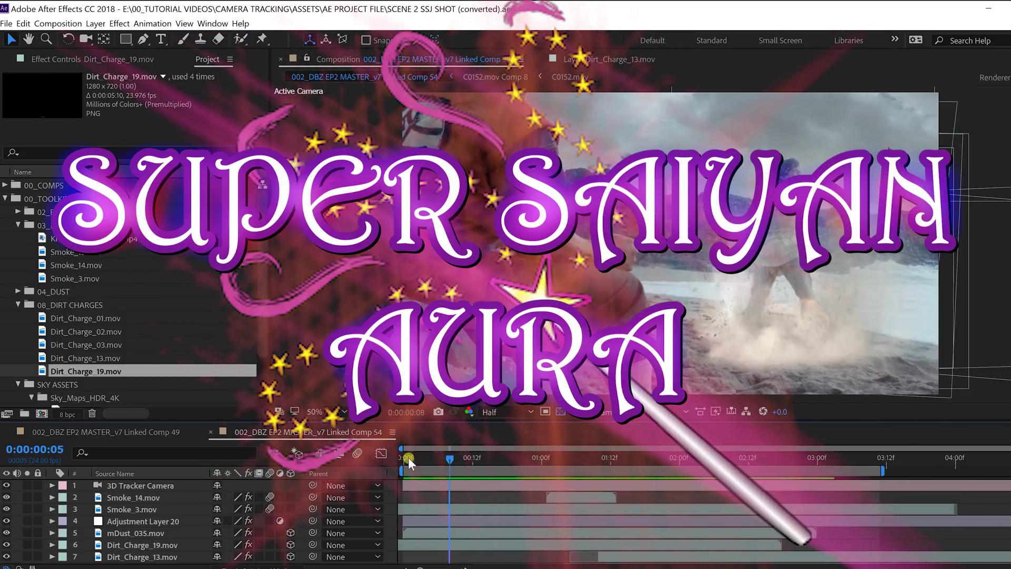
Step: Preview the composited beach shot, then view the scene from Top view
key(space)
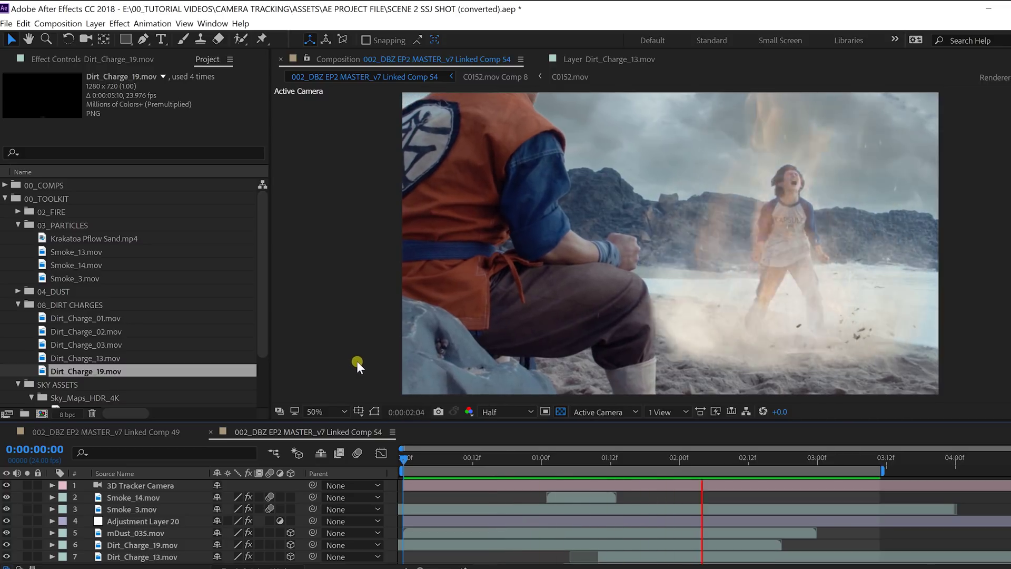
key(space)
click(600, 412)
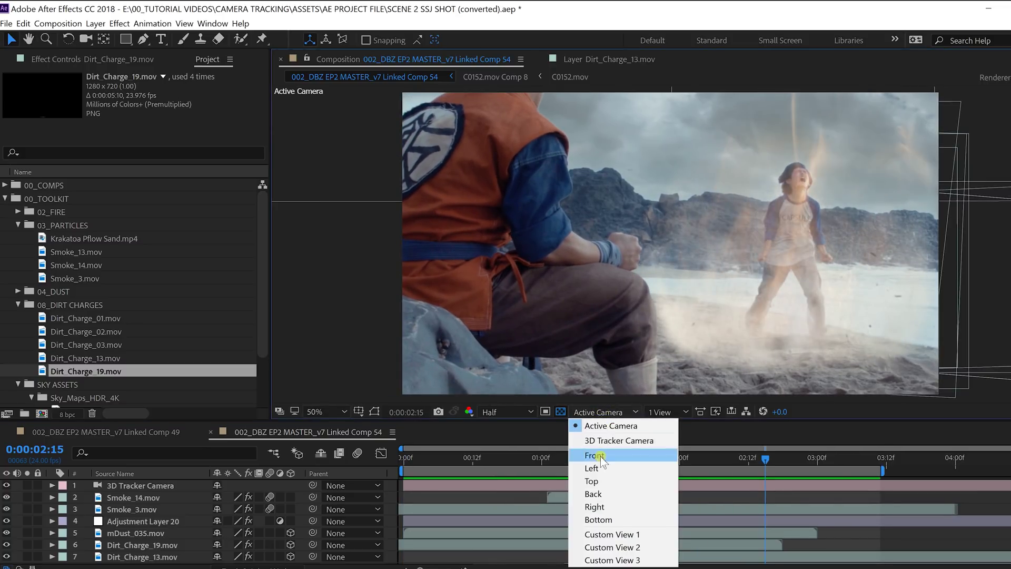
click(593, 475)
scroll(372, 257, down, 4)
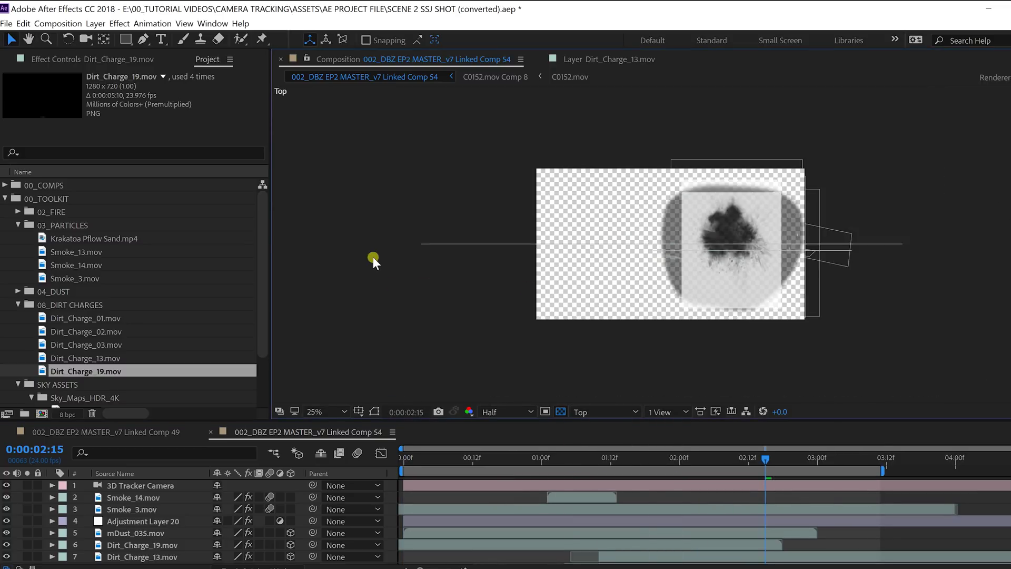
scroll(372, 260, down, 2)
scroll(370, 260, up, 2)
scroll(371, 260, up, 2)
scroll(370, 260, up, 2)
scroll(154, 506, down, 3)
Step: Select Dirt_Charge_01.mov, return to the tracked camera view, and play again
click(146, 545)
scroll(146, 545, down, 2)
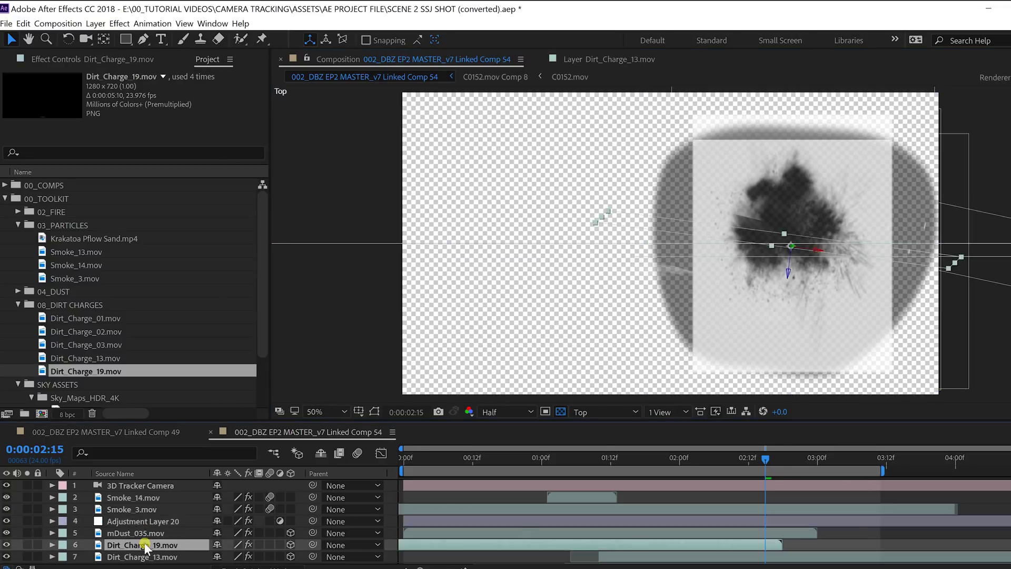
key(Escape)
key(space)
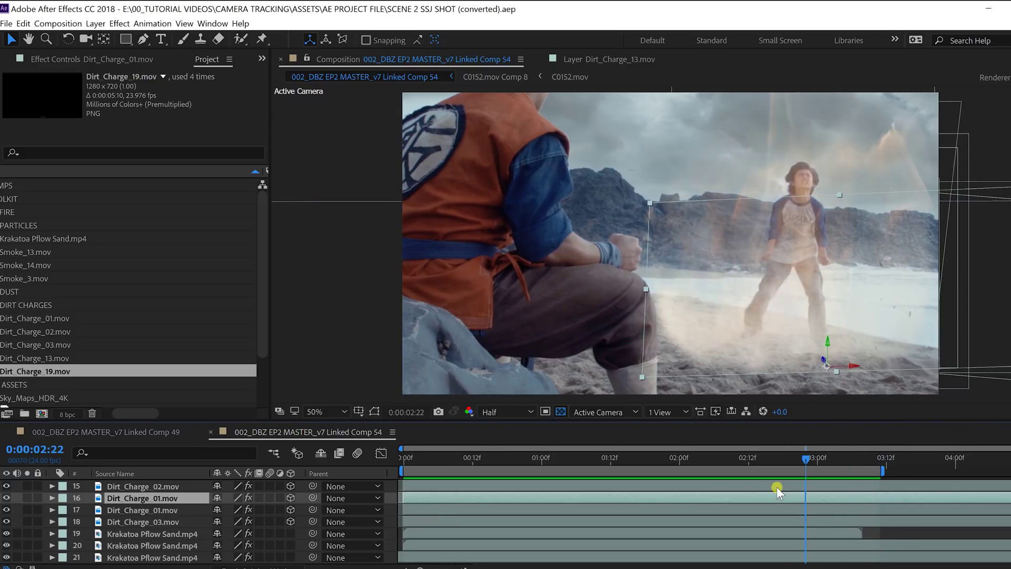